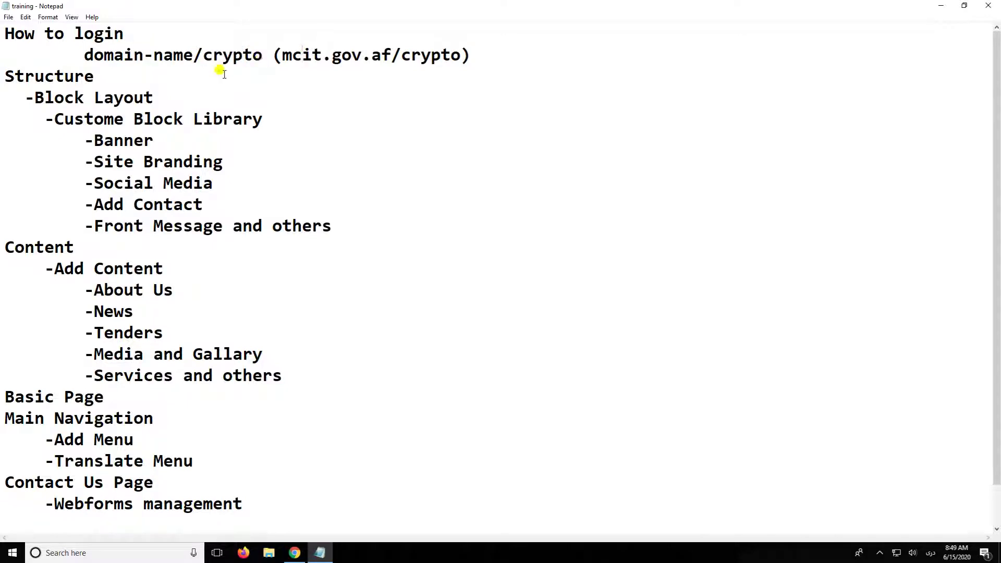
# Step: Go over the login and Structure entries of the training outline, and switch from Notepad to the website in Chrome
pyautogui.moveTo(26, 74); pyautogui.dragTo(7, 68)
pyautogui.click(97, 76)
pyautogui.click(942, 6)
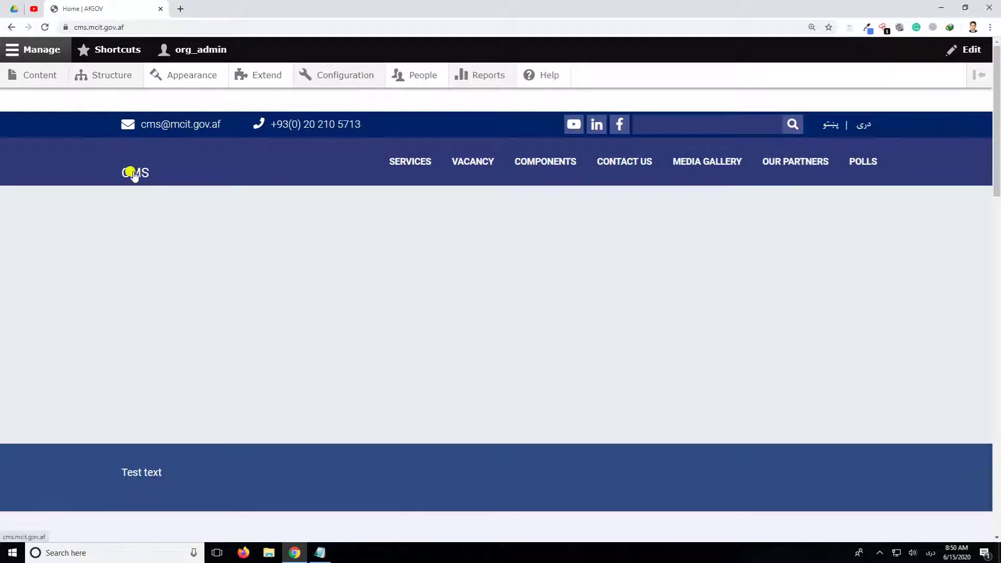
# Step: Look through the CMS home page from the header down to the footer and return to its header
pyautogui.scroll(-1, 213, 192)
pyautogui.scroll(-4, 492, 341)
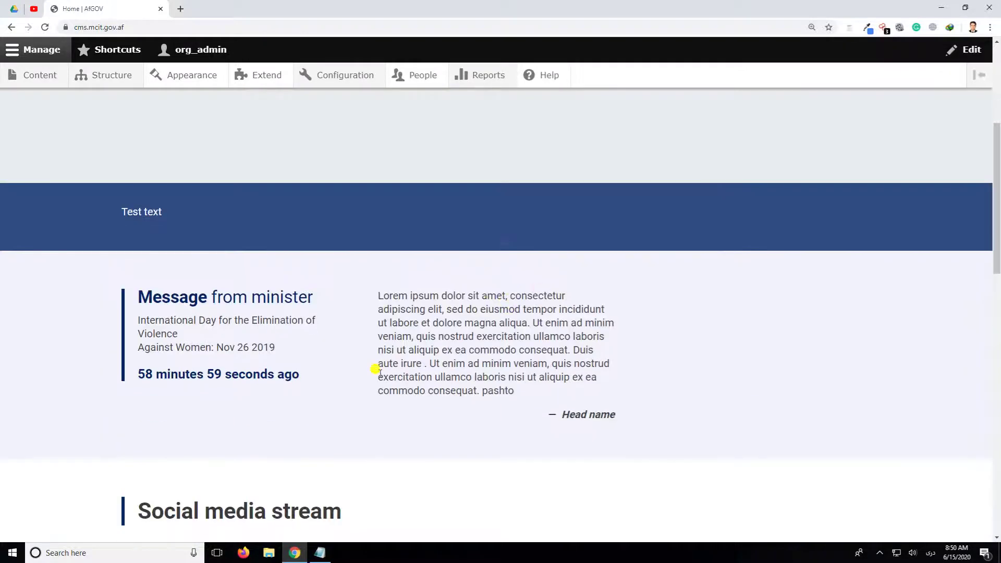
pyautogui.scroll(-5, 427, 342)
pyautogui.scroll(-1, 441, 360)
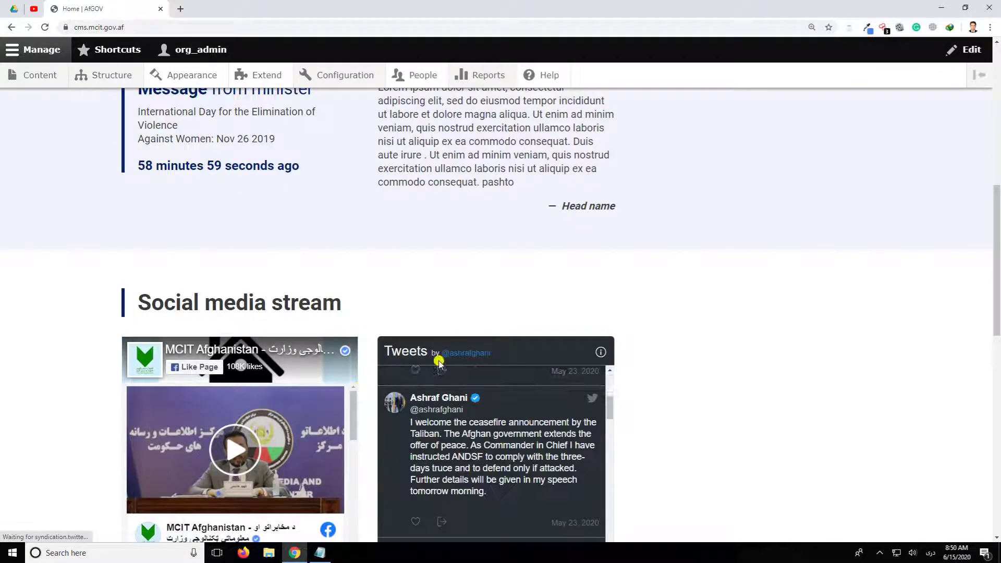
pyautogui.scroll(-5, 997, 365)
pyautogui.scroll(-8, 996, 365)
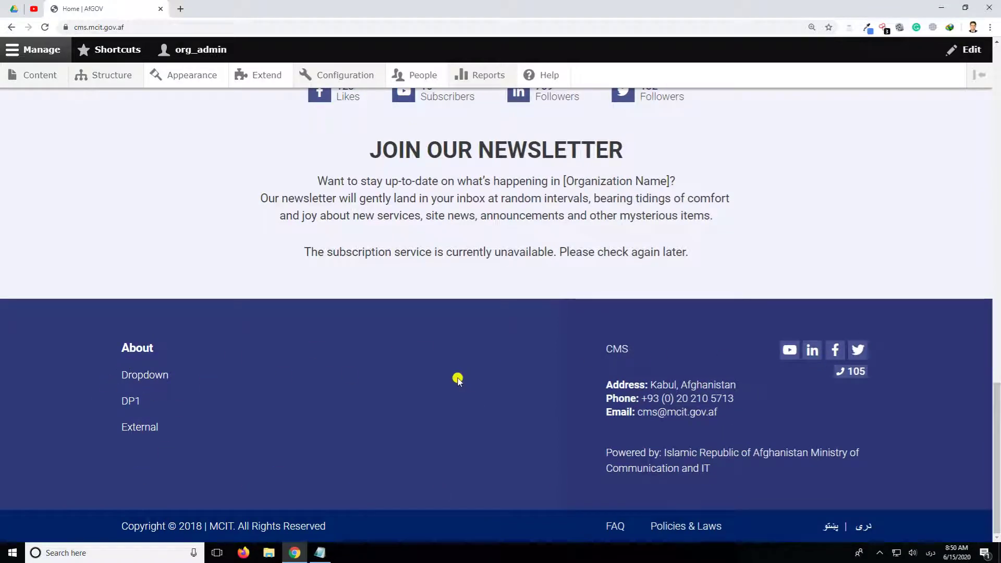
pyautogui.scroll(12, 951, 344)
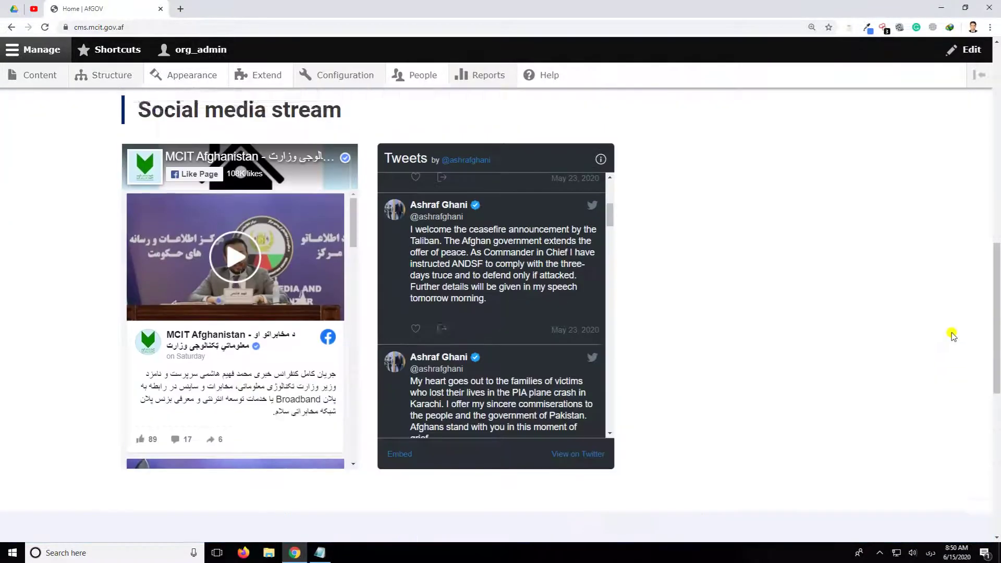
pyautogui.scroll(8, 952, 334)
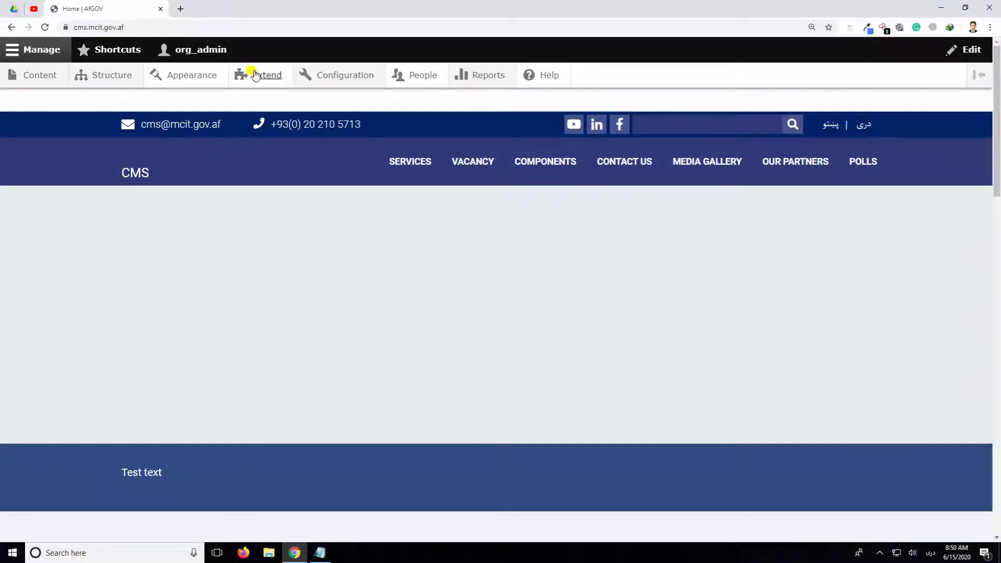
# Step: Open the Block layout page under Structure and look through the regions and blocks of the cyberaan theme
pyautogui.moveTo(110, 82)
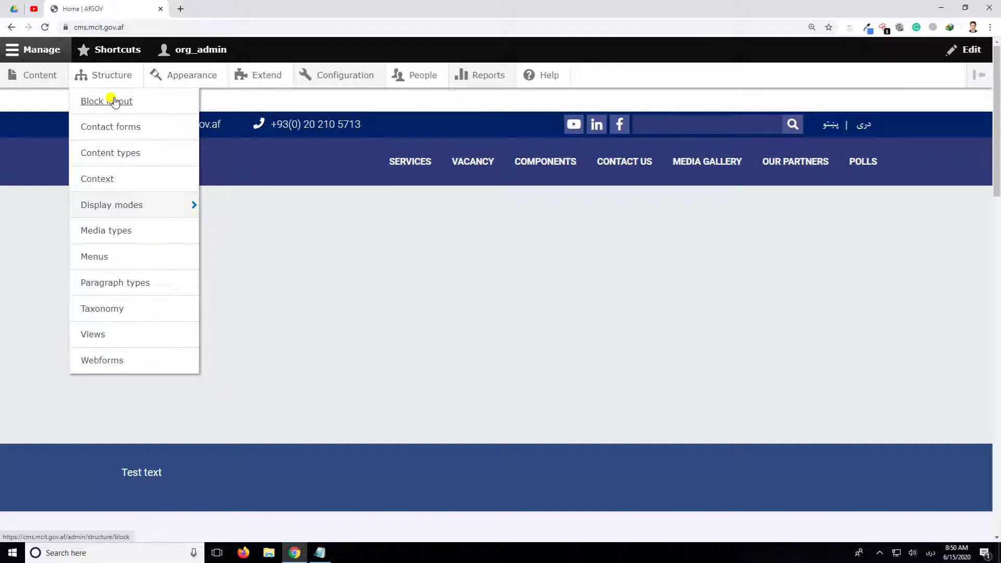
pyautogui.click(114, 102)
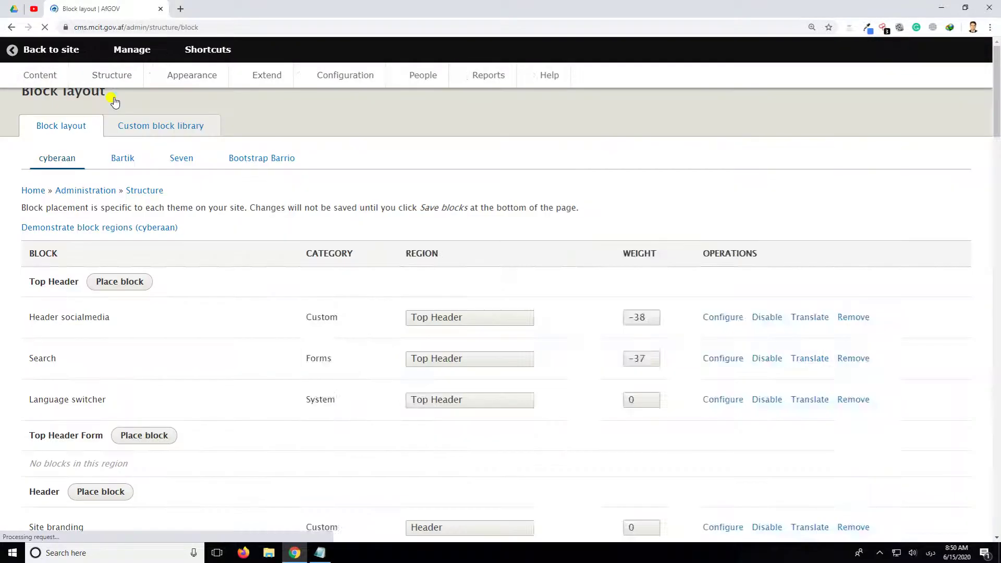
pyautogui.scroll(-15, 444, 285)
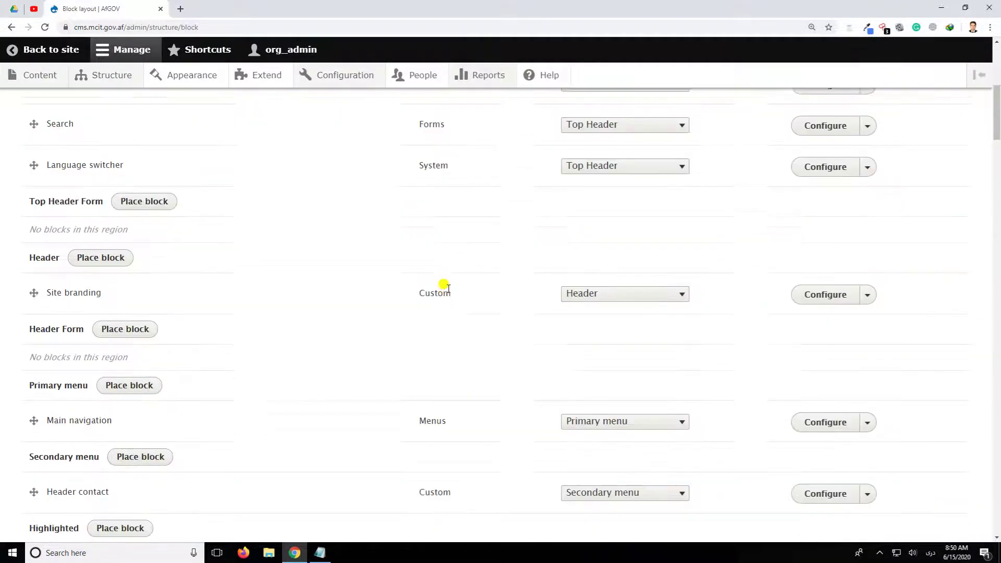
pyautogui.scroll(20, 445, 286)
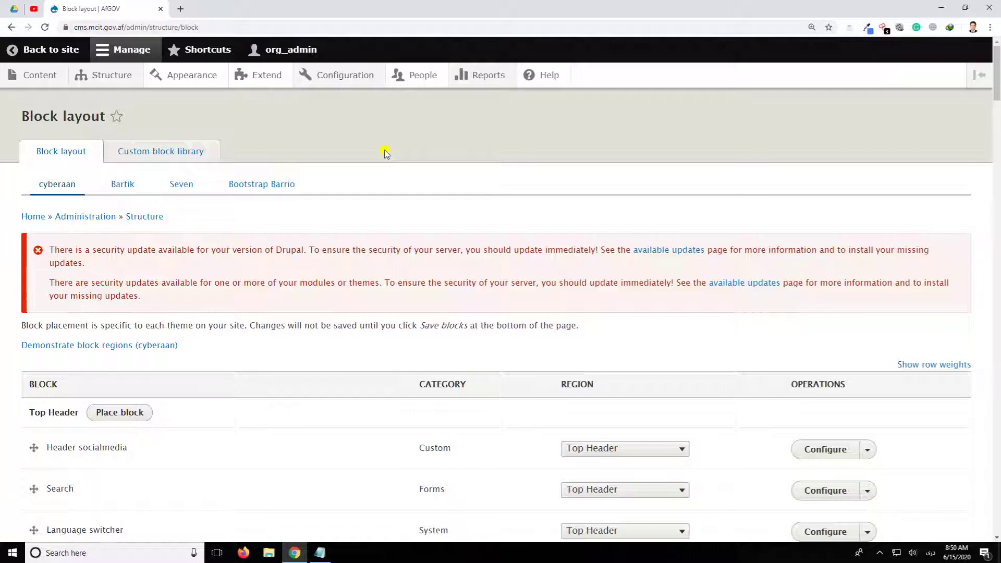
# Step: Open the Custom block library and review its list of blocks and their original languages
pyautogui.click(181, 152)
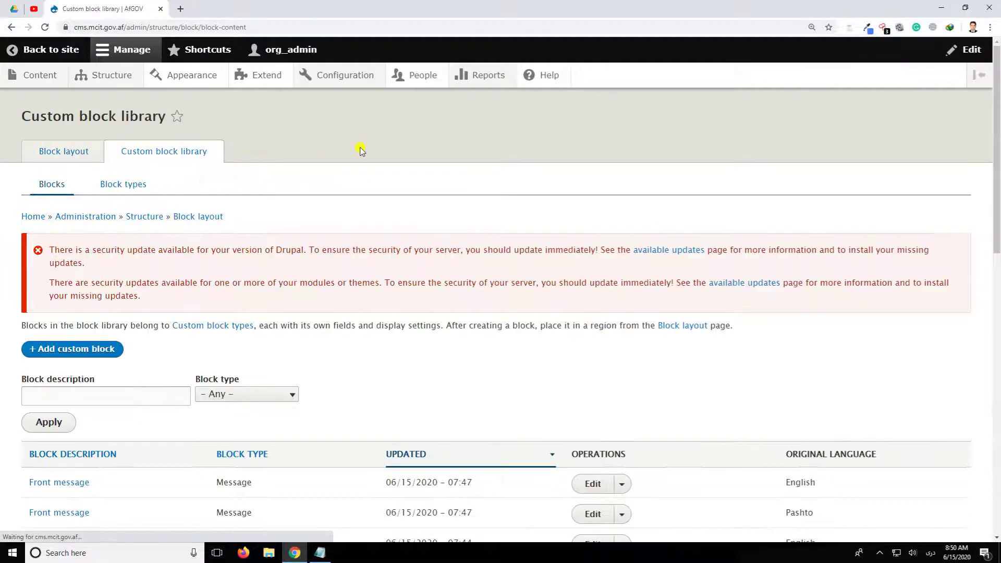
pyautogui.scroll(-12, 360, 150)
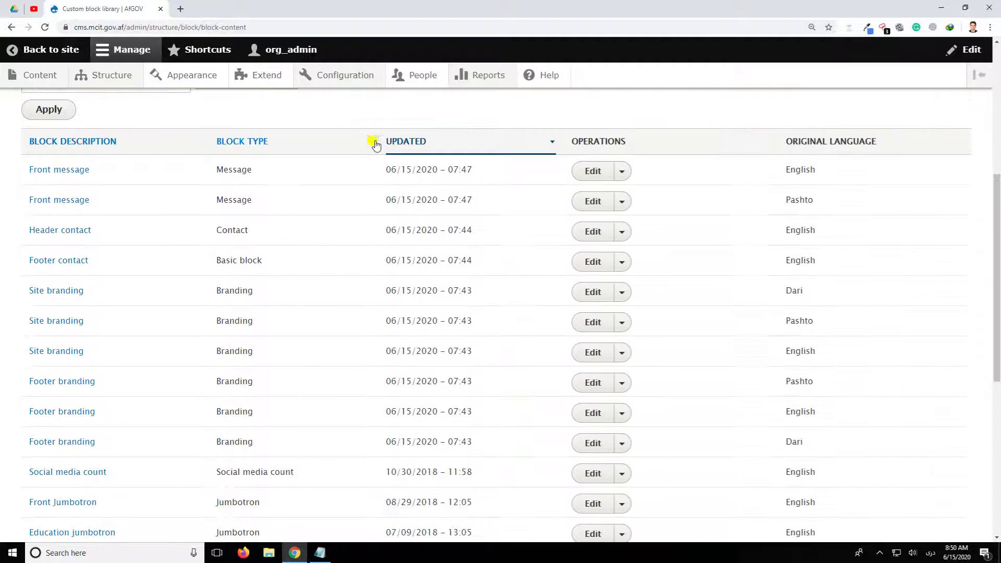
pyautogui.scroll(10, 440, 284)
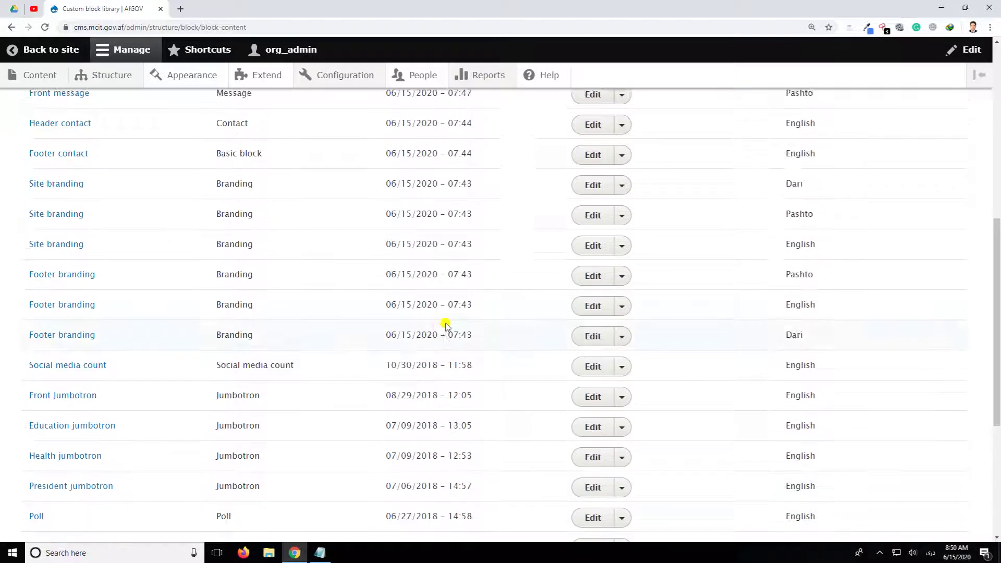
pyautogui.scroll(4, 543, 202)
pyautogui.scroll(-3, 547, 209)
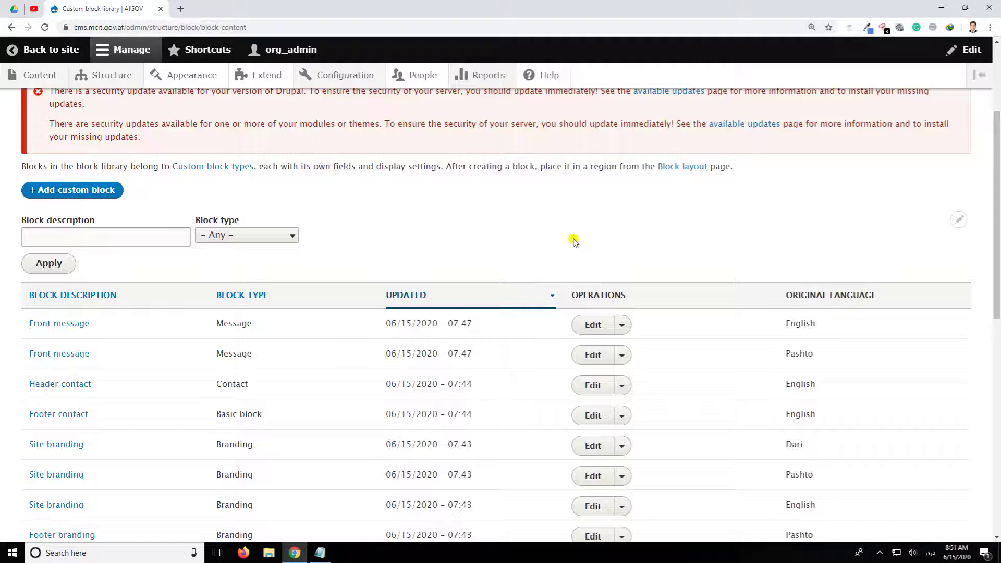
pyautogui.scroll(2, 573, 240)
pyautogui.scroll(1, 573, 240)
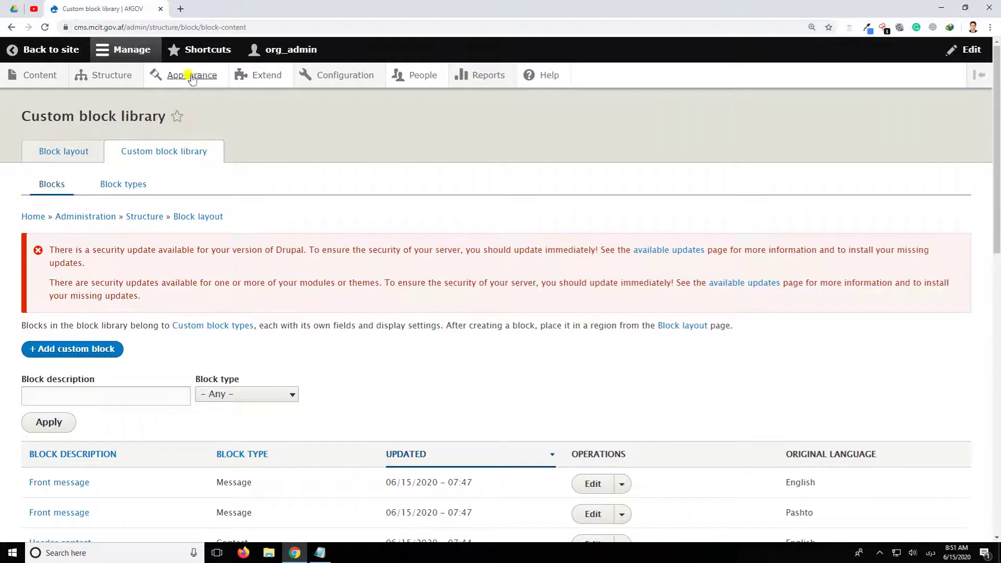
# Step: Open the site's home page in a second tab, check its header contact details, and return to the Custom block library
pyautogui.middleClick(64, 54)
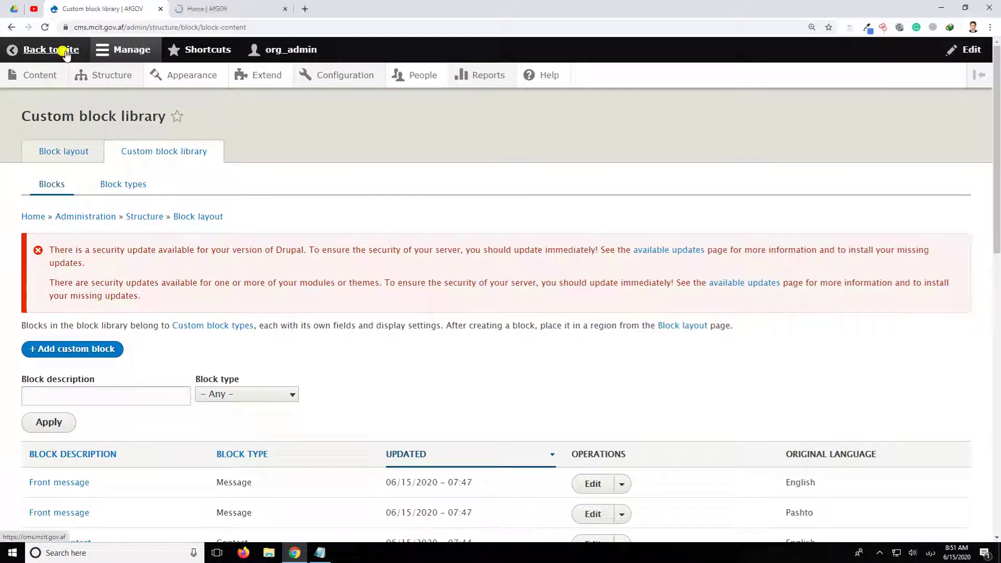
pyautogui.click(198, 4)
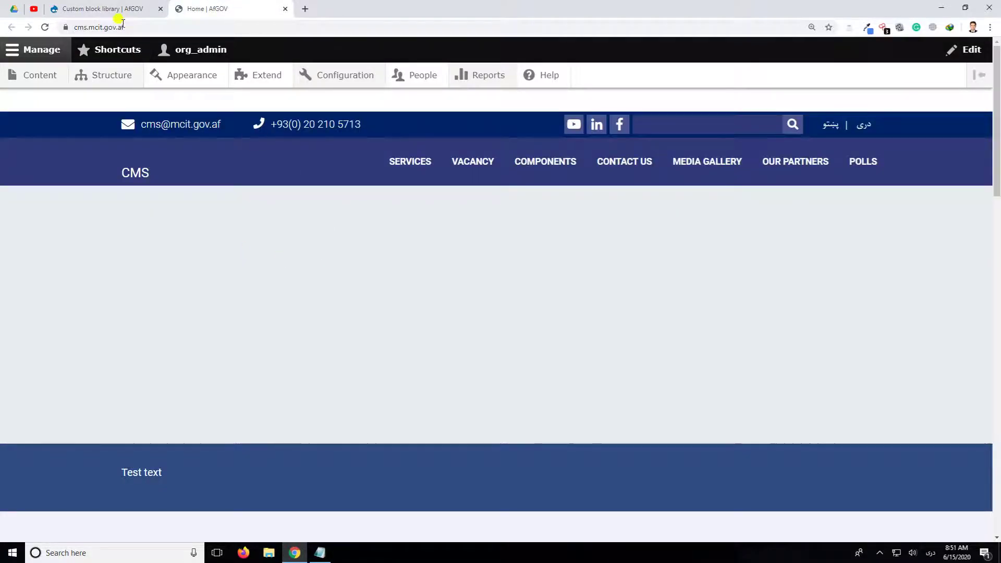
pyautogui.click(106, 6)
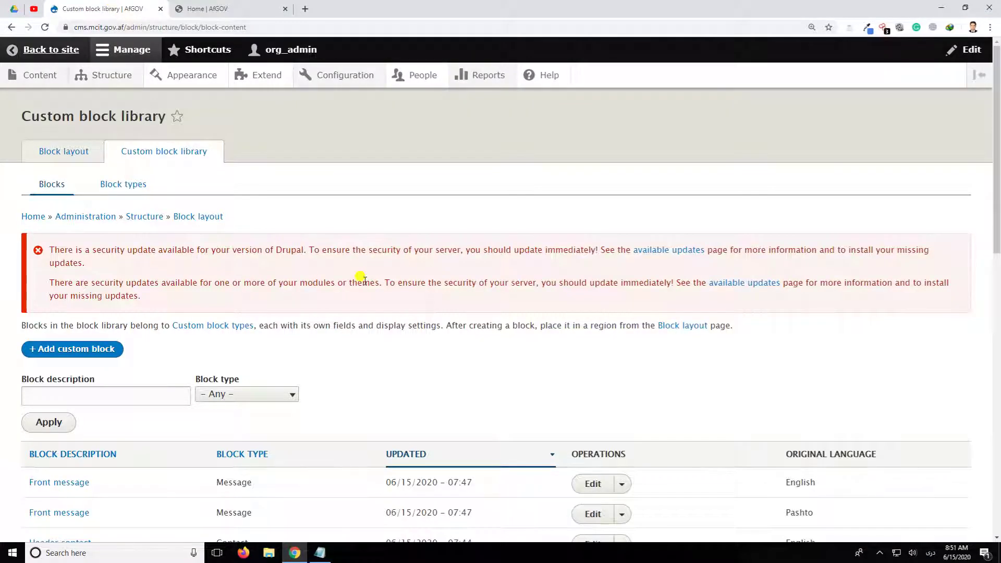
pyautogui.click(245, 7)
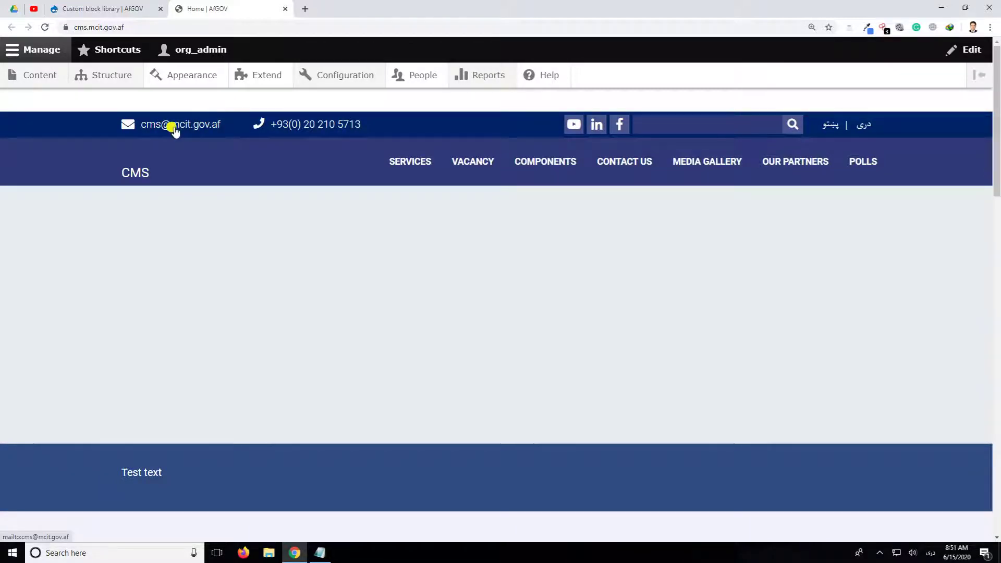
pyautogui.hotkey('ctrl', 'shift', 'Tab')
pyautogui.moveTo(111, 76)
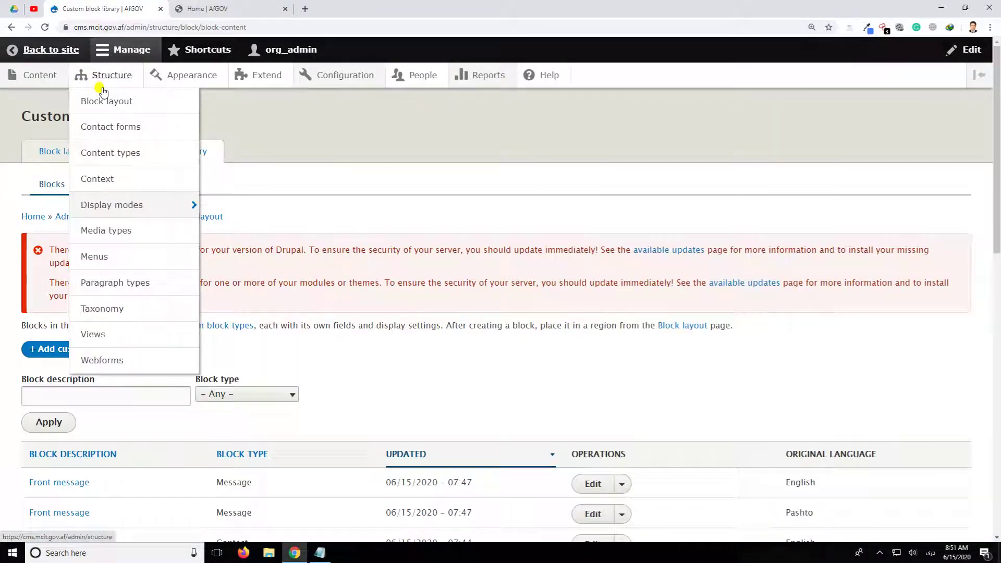
# Step: Open the English Header contact block for editing from the Custom block library list
pyautogui.scroll(-2, 413, 150)
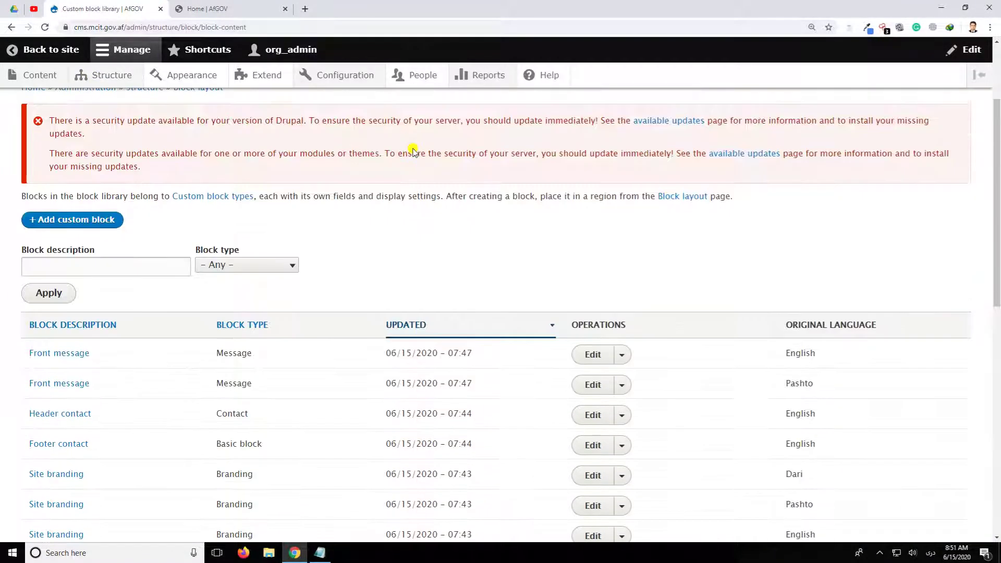
pyautogui.scroll(-4, 414, 152)
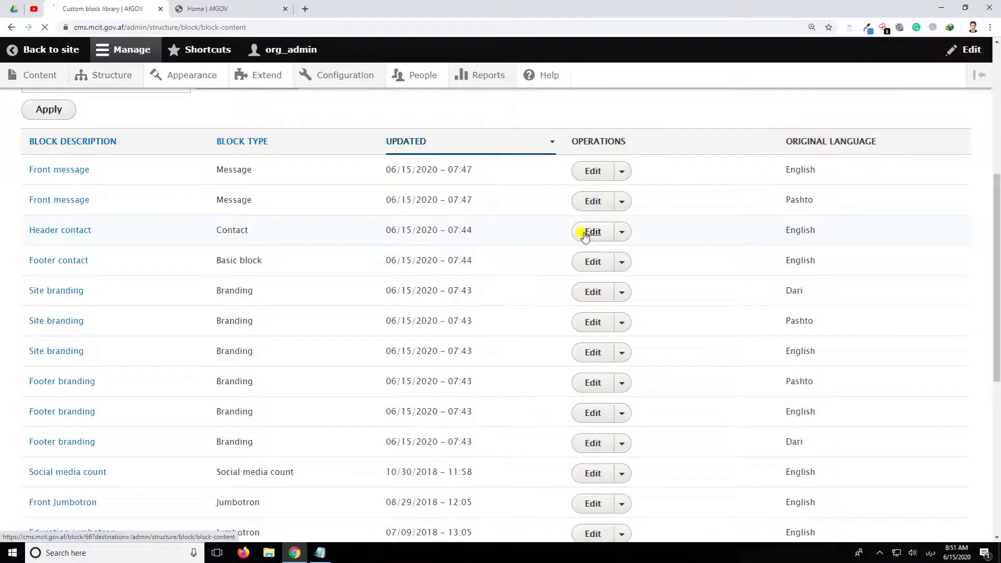
pyautogui.scroll(-1, 585, 235)
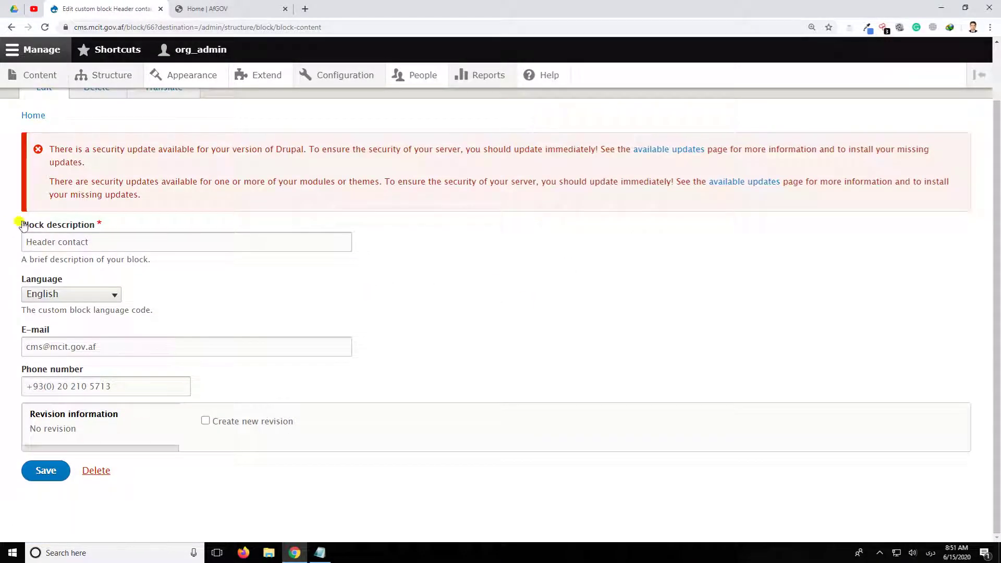
# Step: Examine the Header contact block's description, language, e-mail and phone number fields without changing them
pyautogui.moveTo(91, 242); pyautogui.dragTo(7, 252)
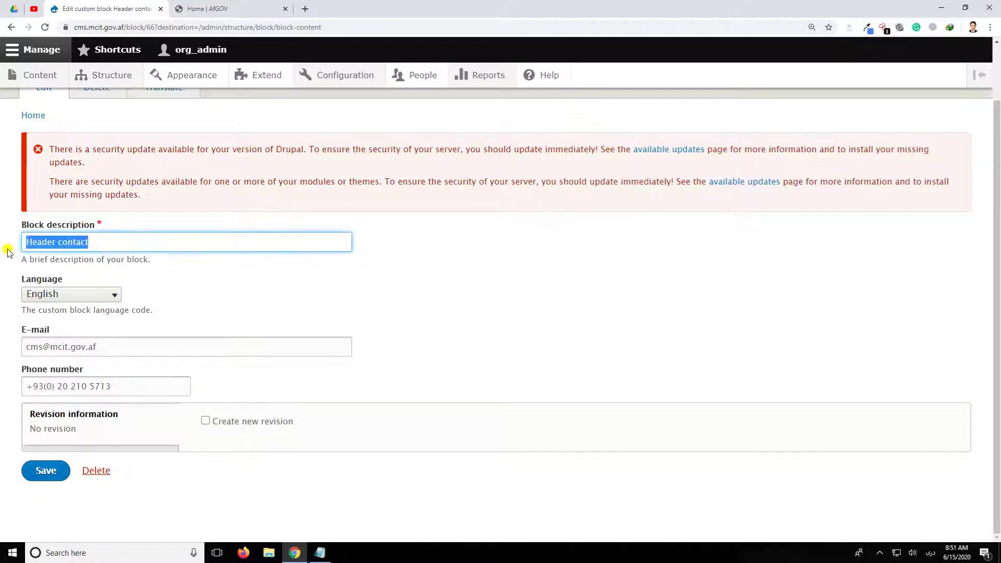
pyautogui.click(141, 243)
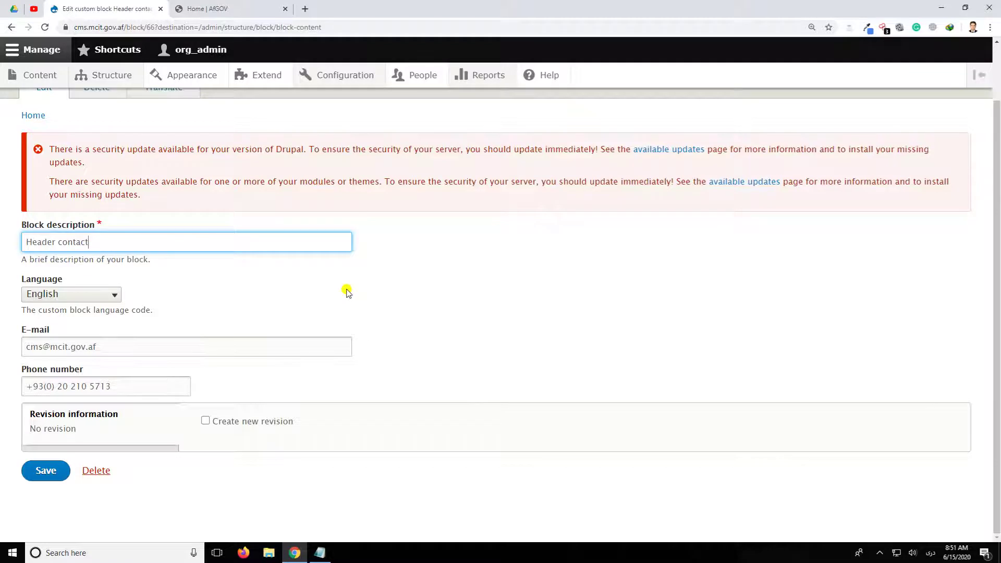
pyautogui.scroll(1, 347, 289)
pyautogui.scroll(-1, 364, 274)
pyautogui.click(90, 296)
pyautogui.click(87, 294)
pyautogui.click(129, 339)
pyautogui.moveTo(132, 345); pyautogui.dragTo(2, 339)
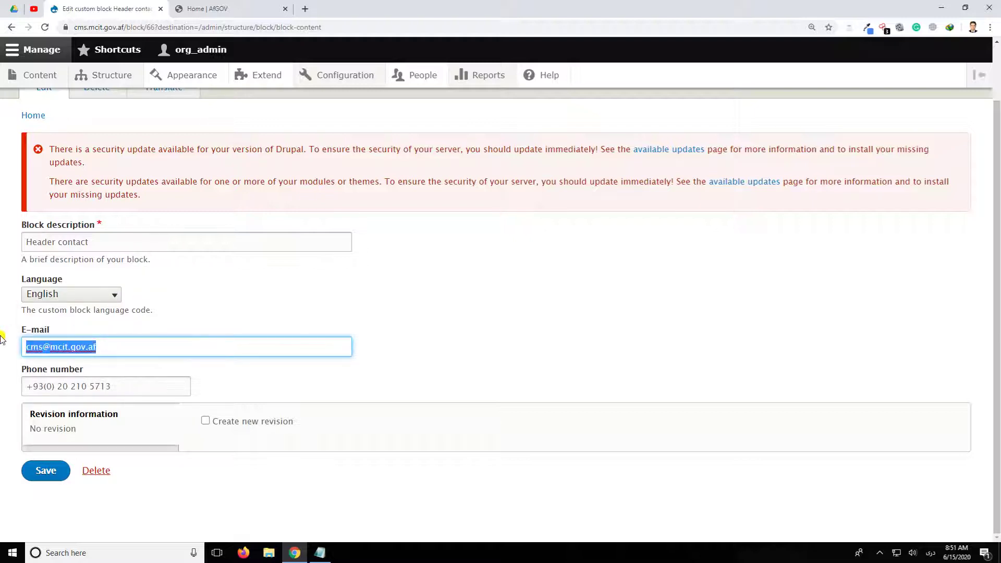
pyautogui.click(79, 347)
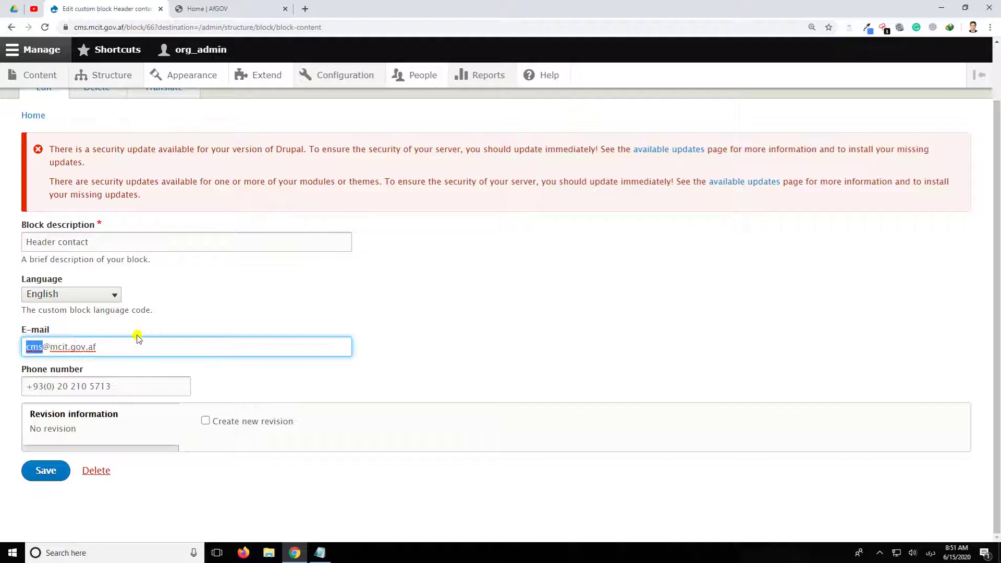
pyautogui.click(137, 339)
pyautogui.click(132, 389)
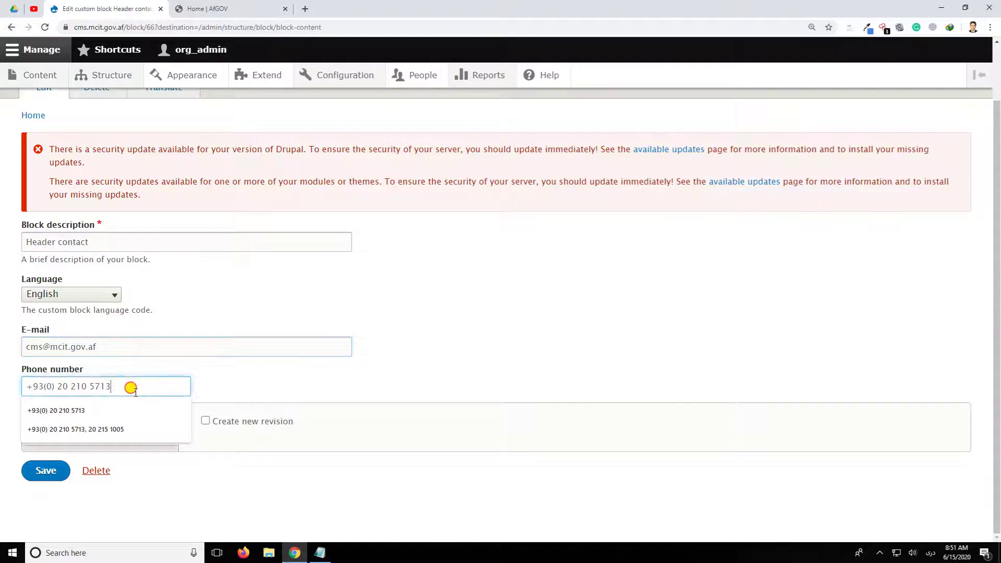
pyautogui.moveTo(130, 388); pyautogui.dragTo(27, 380)
pyautogui.click(267, 374)
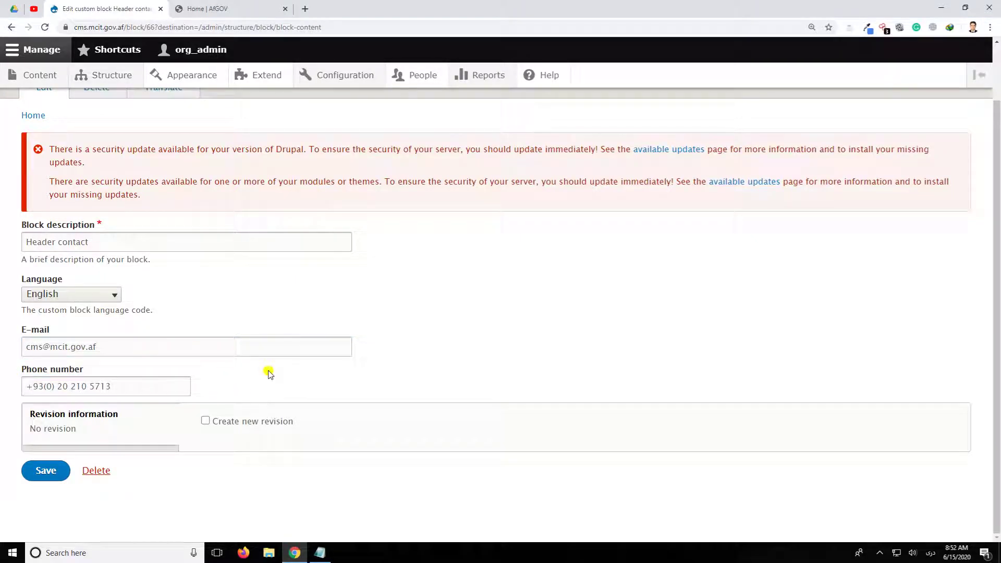
pyautogui.click(146, 384)
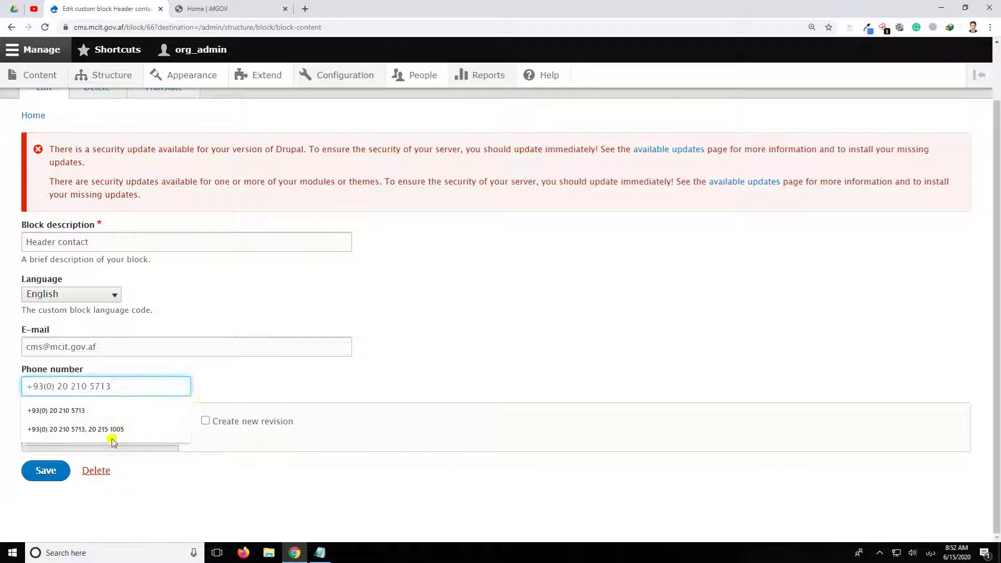
pyautogui.click(465, 311)
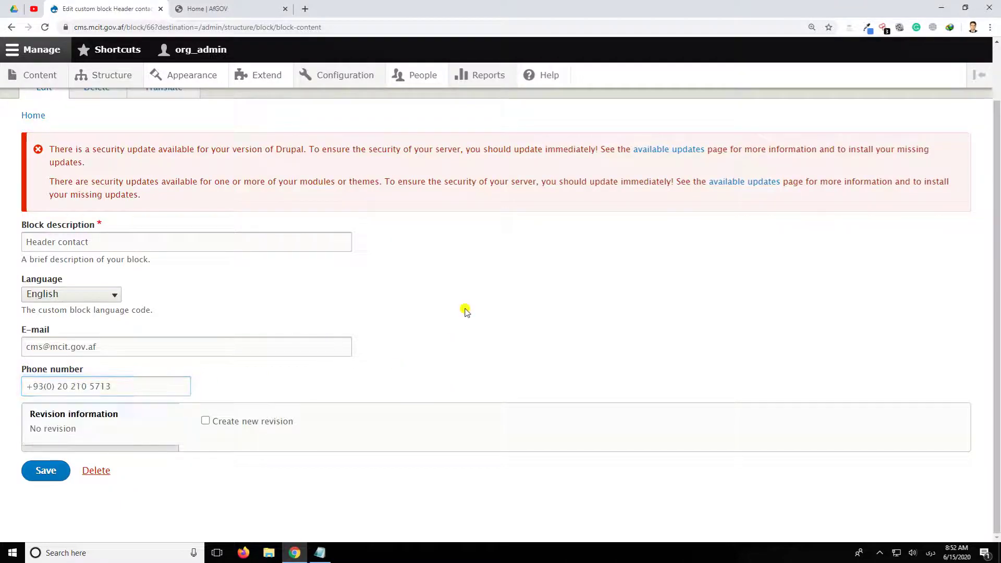
# Step: Save the Header contact block
pyautogui.click(44, 471)
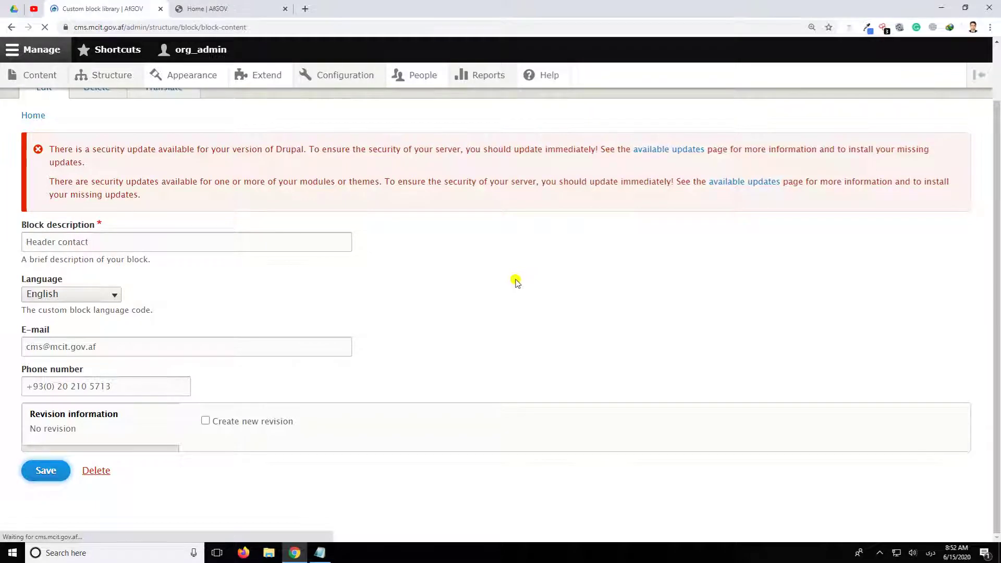
pyautogui.scroll(-2, 515, 282)
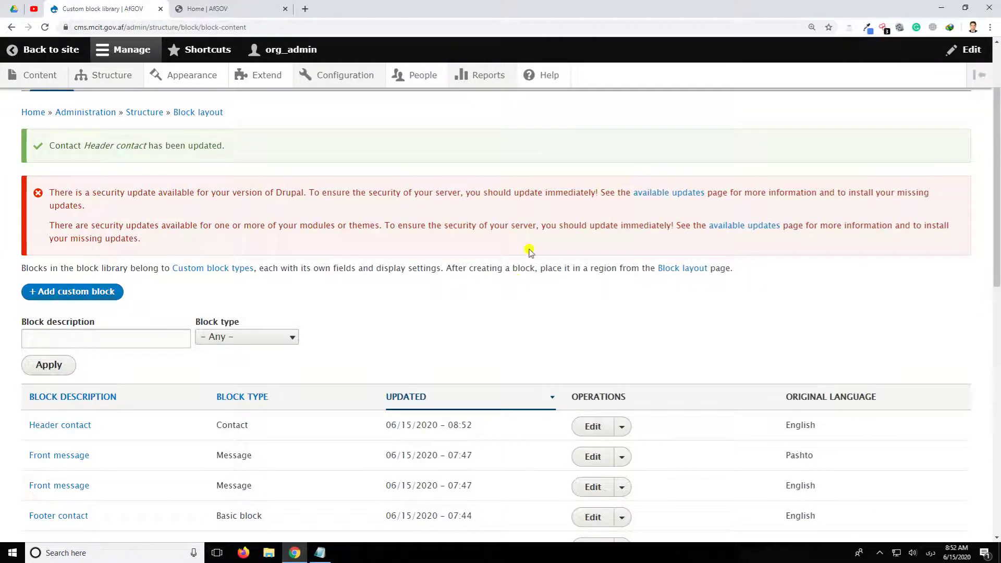
# Step: Open the English Header contact block for editing and compare its phone number with the one in the home page header
pyautogui.scroll(-3, 542, 228)
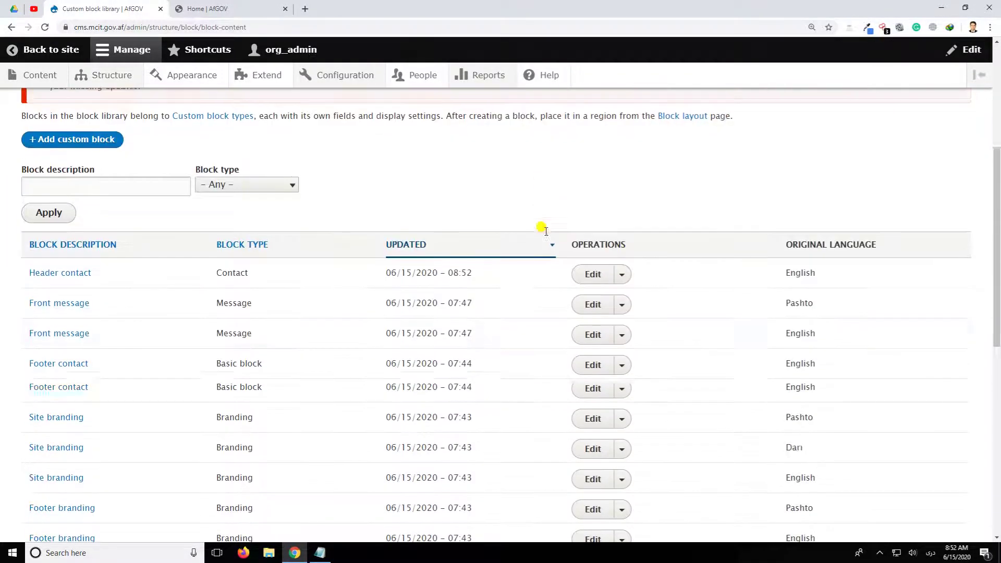
pyautogui.click(593, 269)
pyautogui.scroll(-1, 31, 432)
pyautogui.doubleClick(120, 384)
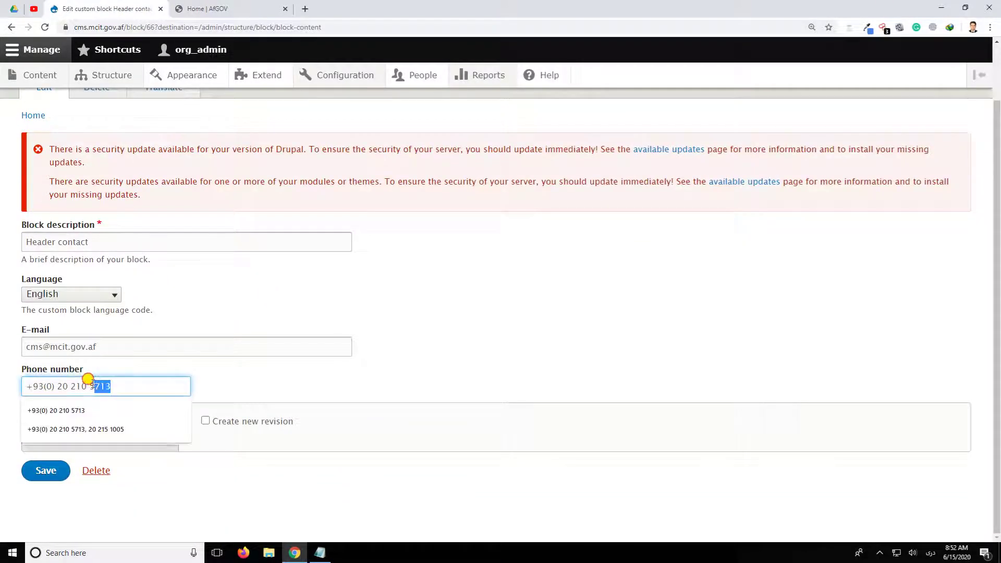
pyautogui.click(188, 9)
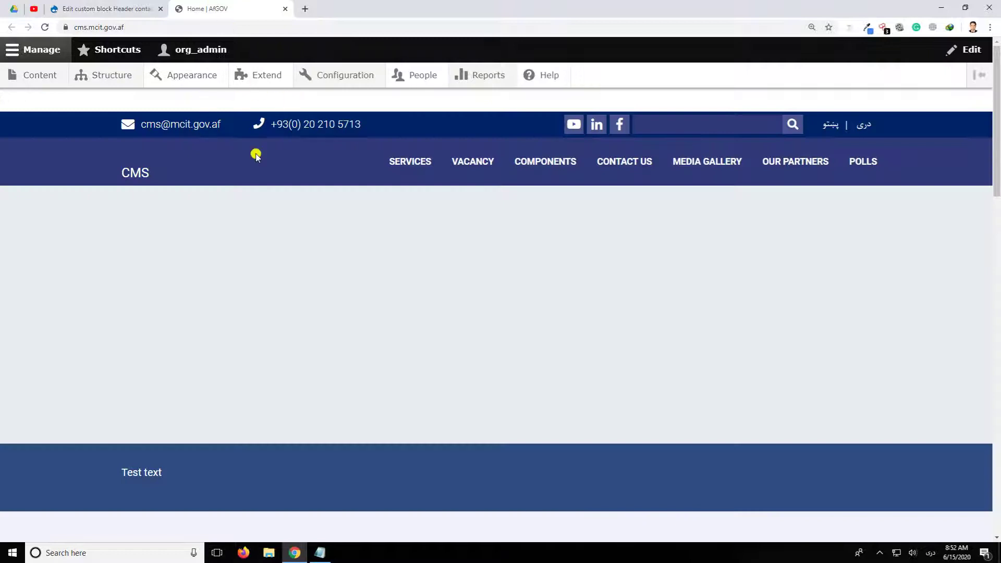
pyautogui.click(151, 3)
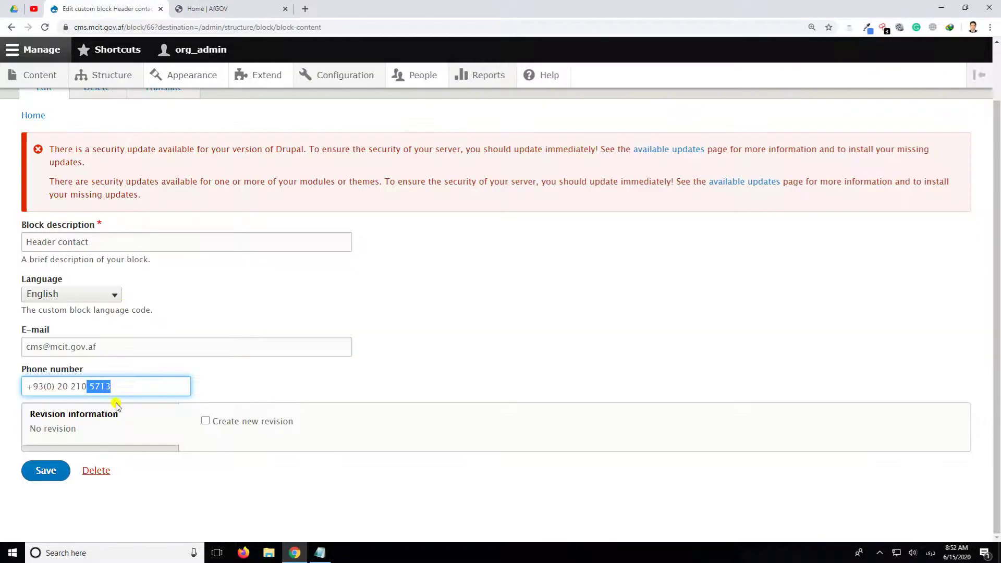
pyautogui.click(206, 8)
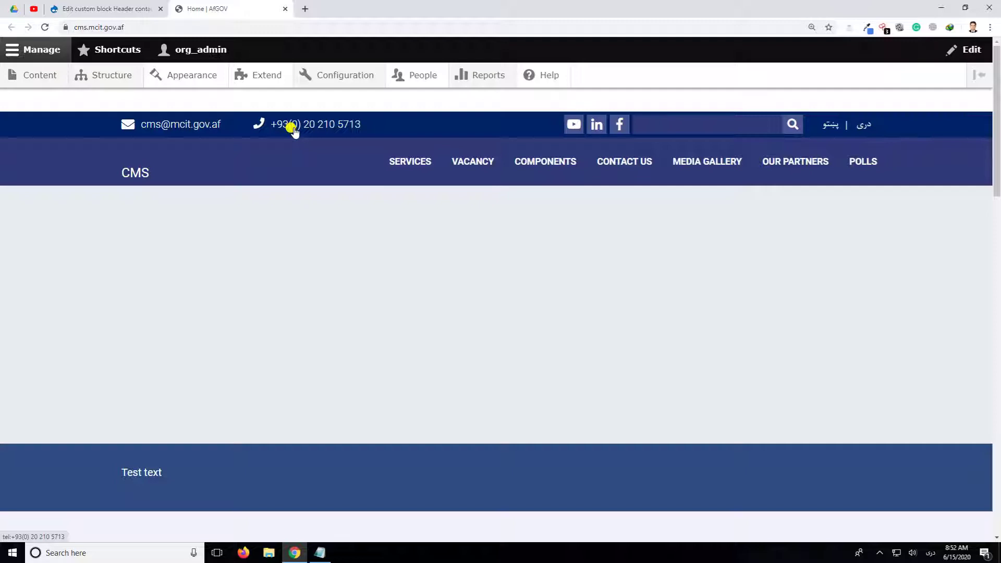
pyautogui.click(101, 6)
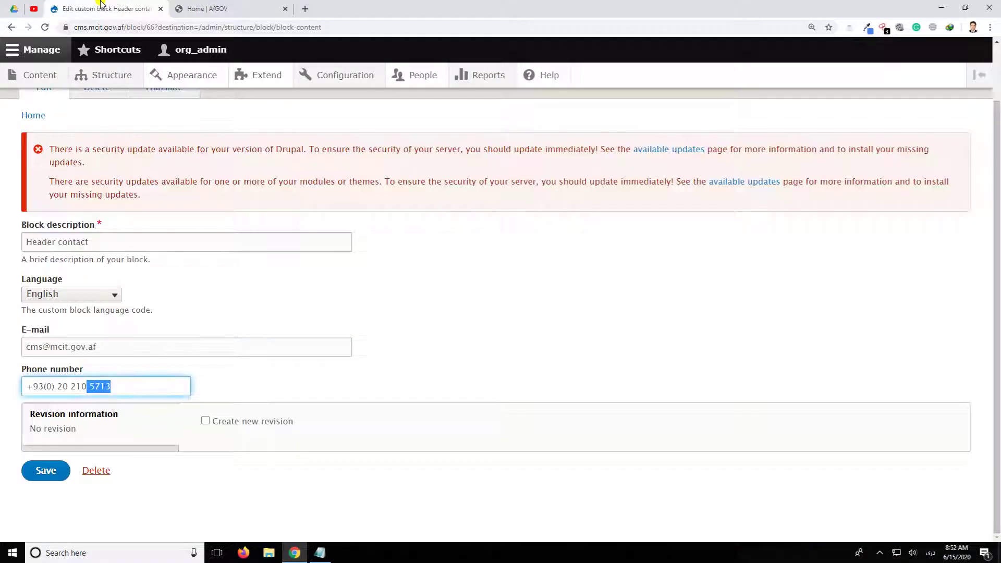
# Step: Replace the last four digits of the Header contact block's phone number and save the block
pyautogui.press('BackSpace')
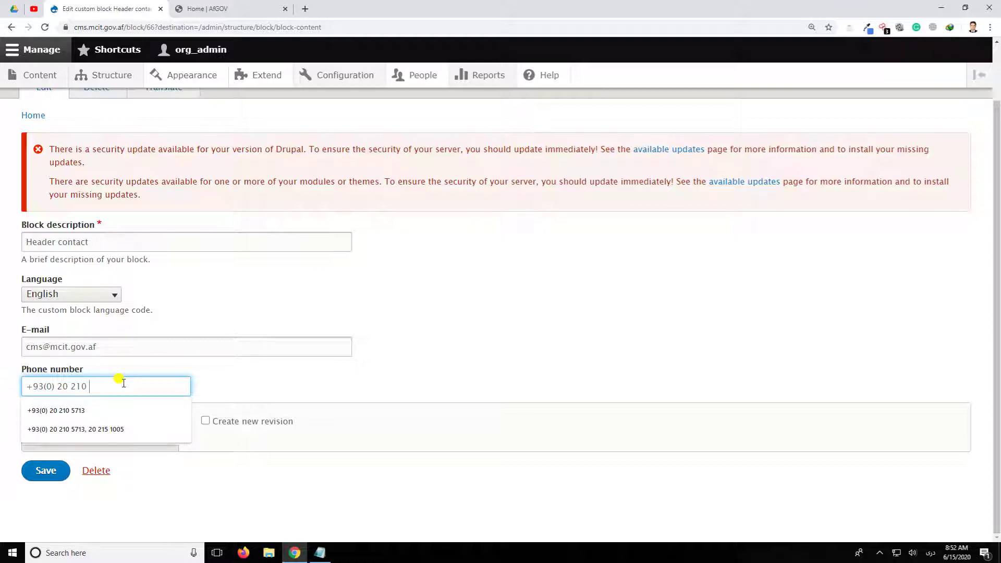
pyautogui.write('۱۰')
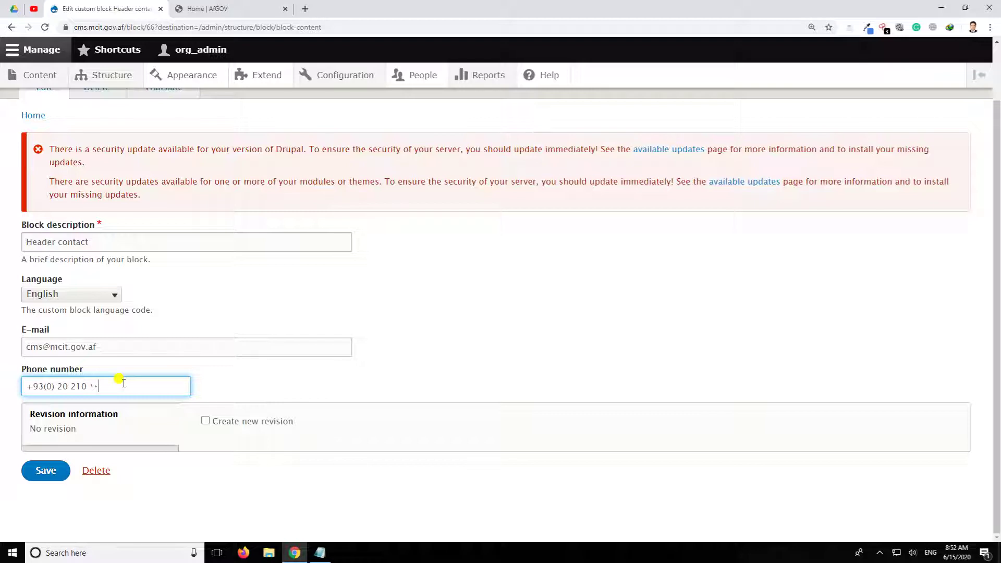
pyautogui.press('BackSpace')
pyautogui.press('BackSpace')
pyautogui.write('1011')
pyautogui.click(35, 471)
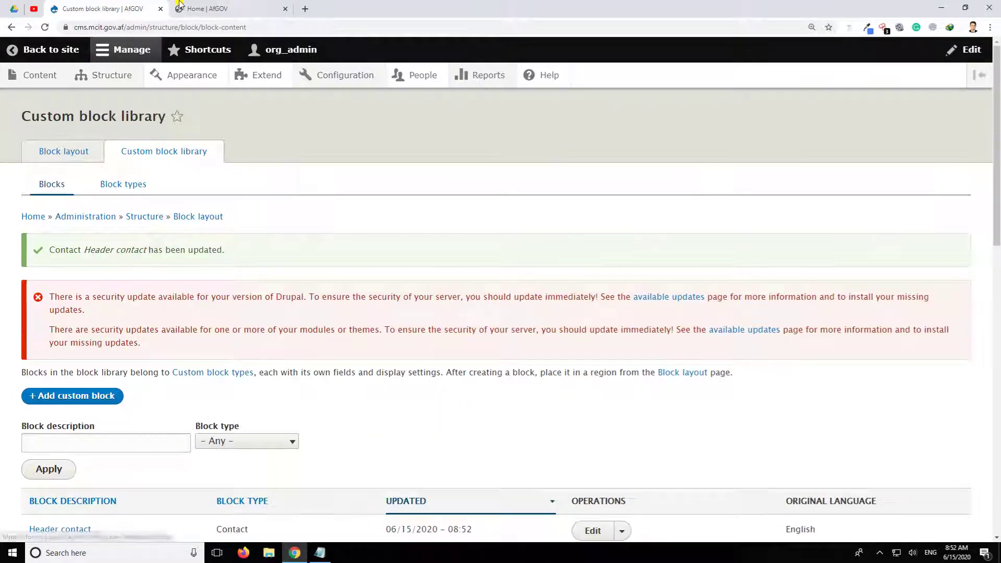
# Step: Reload the site's home page to check the header phone number, and return to the Custom block library
pyautogui.click(201, 8)
pyautogui.press('F5')
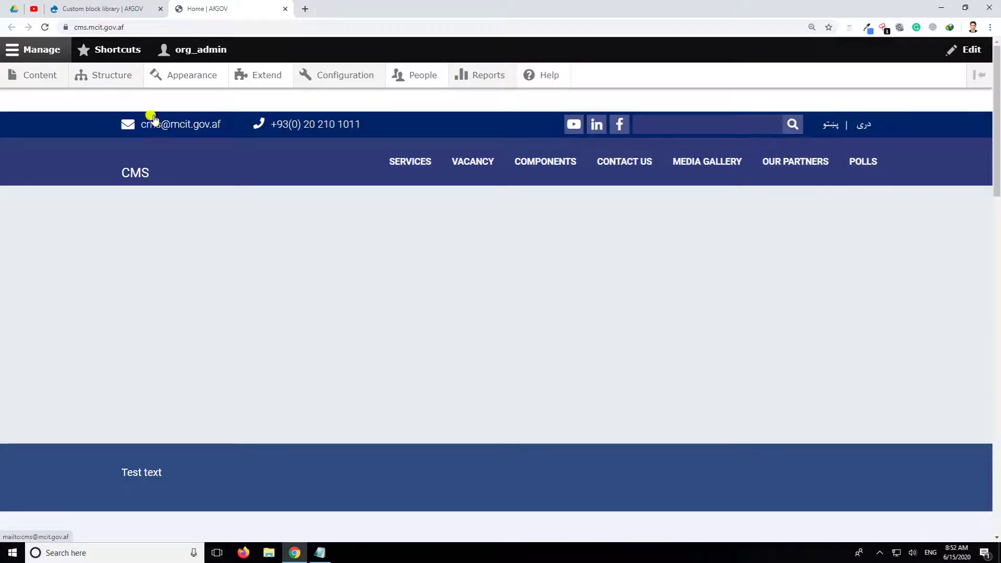
pyautogui.hotkey('ctrl', 'pageup')
# Step: Open the translations of the English Header contact block and start adding the Pashto one
pyautogui.scroll(-5, 263, 386)
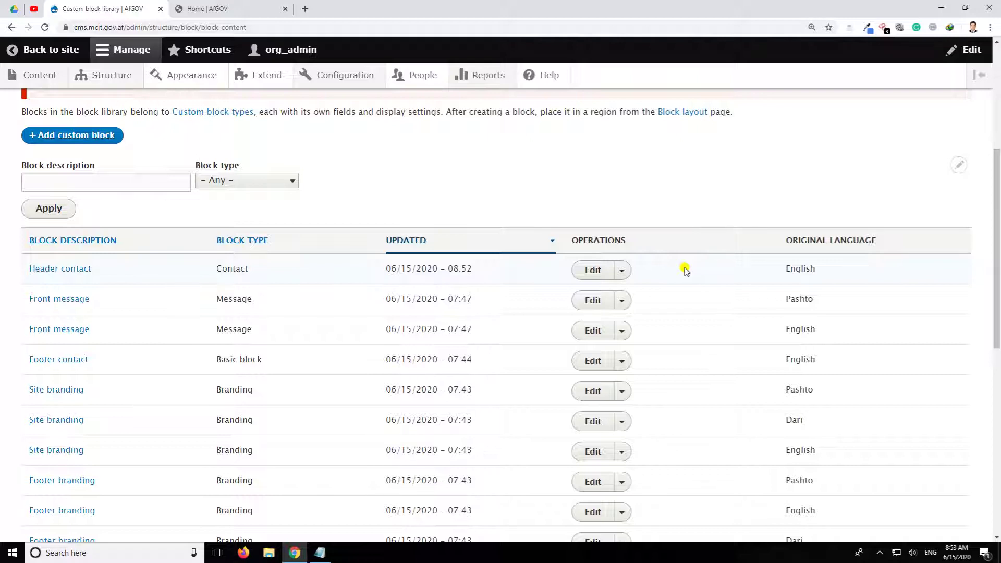
pyautogui.click(622, 270)
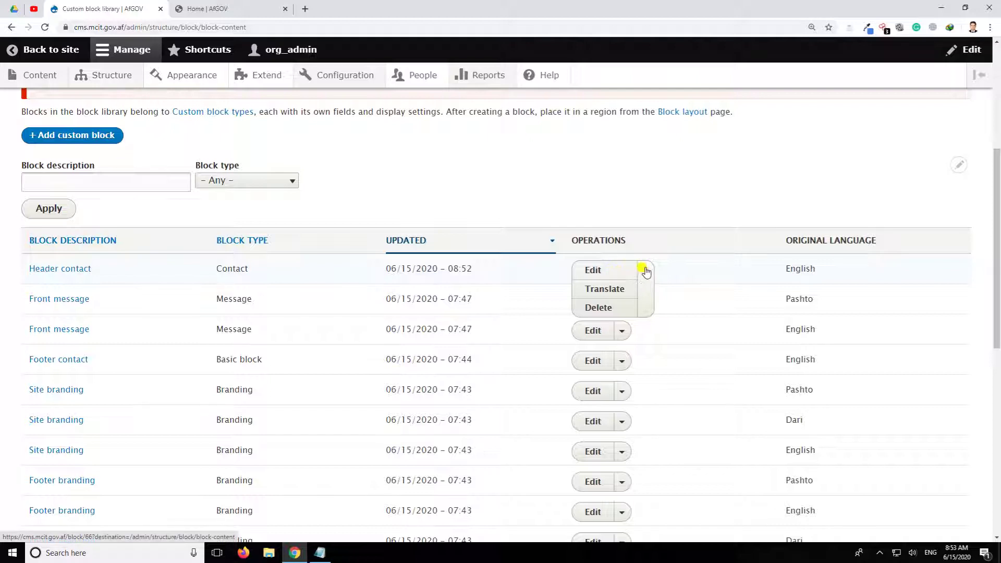
pyautogui.click(645, 270)
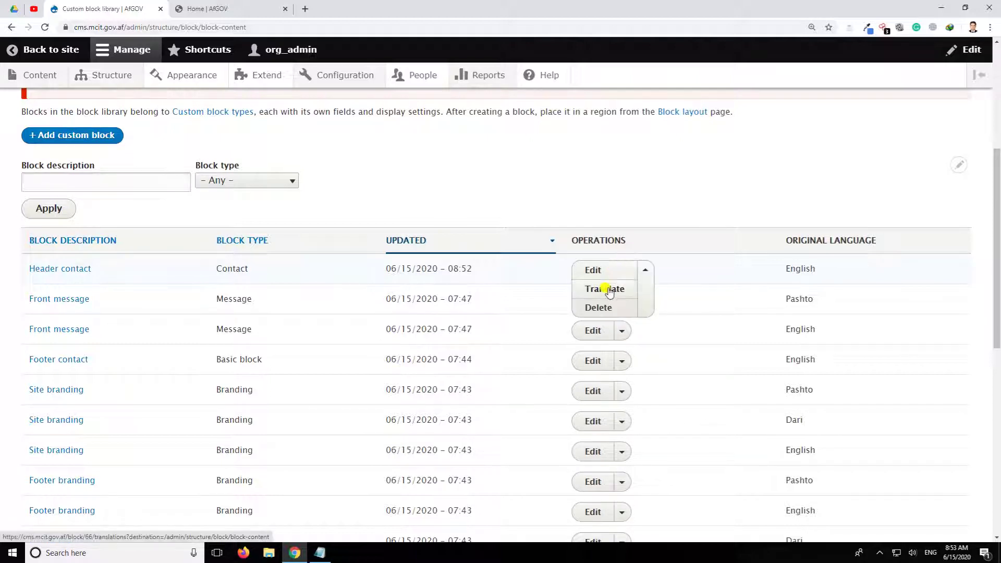
pyautogui.click(605, 288)
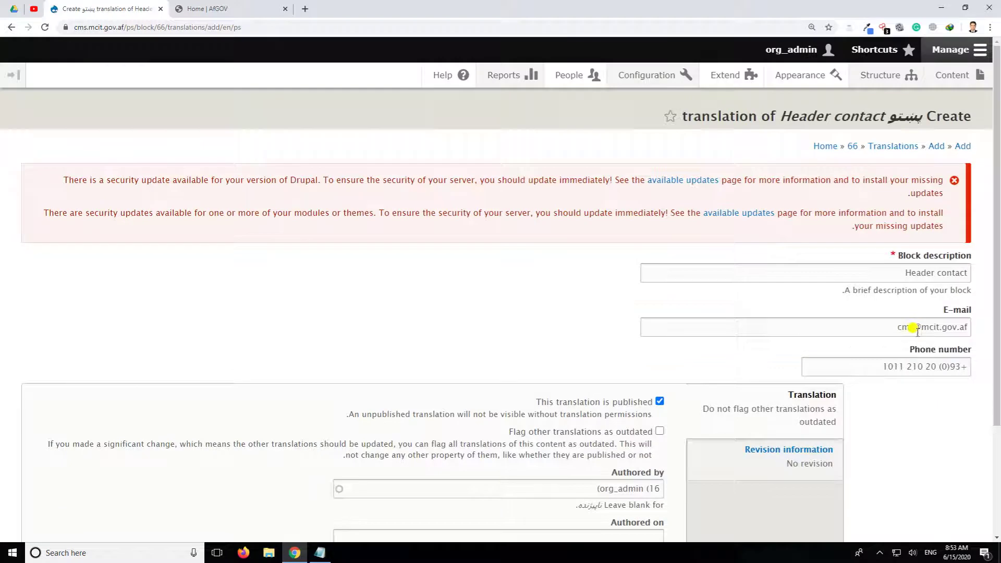
# Step: Review the e-mail and phone number fields of the Pashto Header contact translation and save it as published
pyautogui.click(917, 328)
pyautogui.click(845, 365)
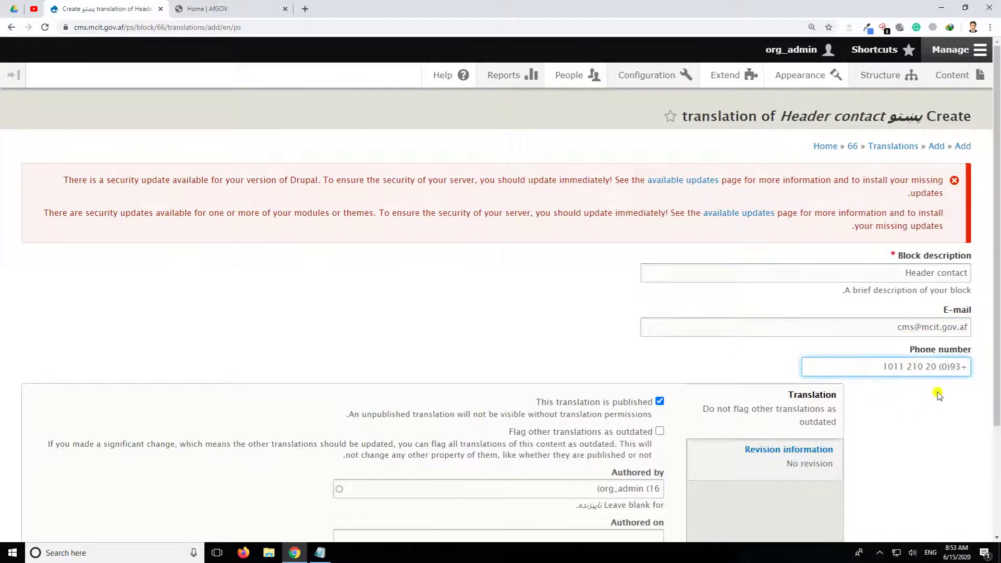
pyautogui.scroll(-3, 938, 396)
pyautogui.scroll(3, 942, 287)
pyautogui.scroll(-2, 942, 469)
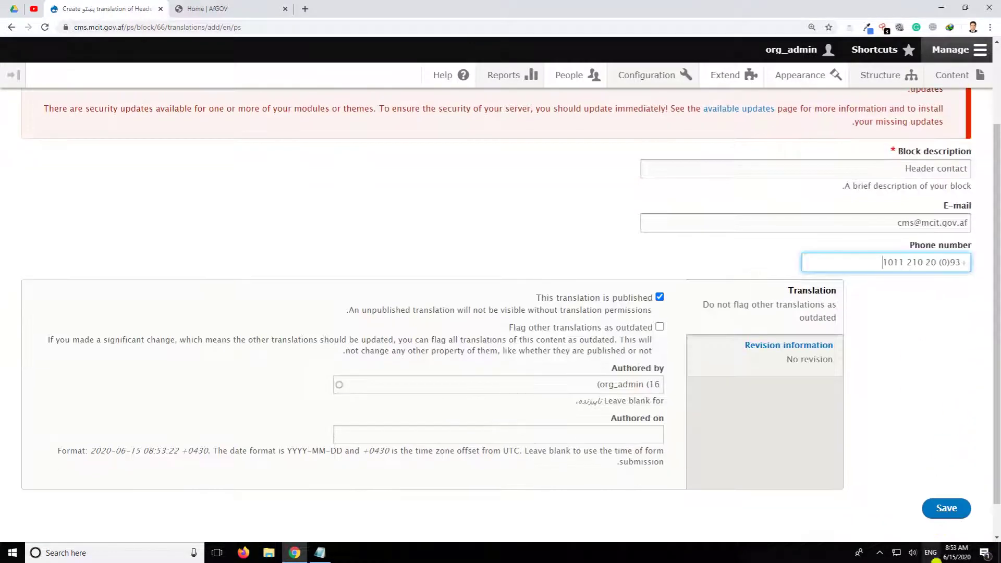
pyautogui.click(946, 509)
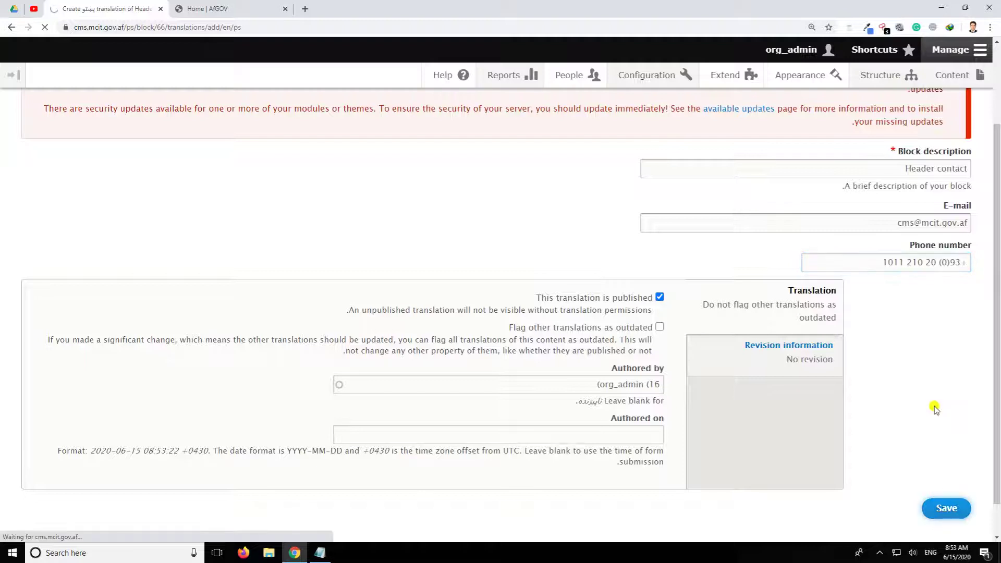
# Step: Add a Dari translation of the Header contact block with the prefilled contact details and save it
pyautogui.scroll(-5, 936, 410)
pyautogui.scroll(3, 936, 409)
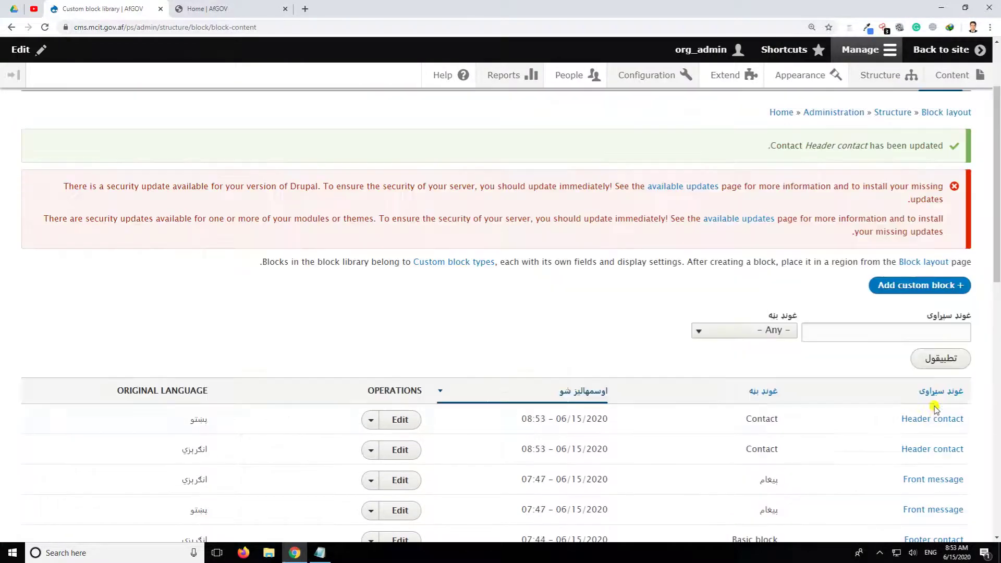
pyautogui.scroll(-2, 328, 417)
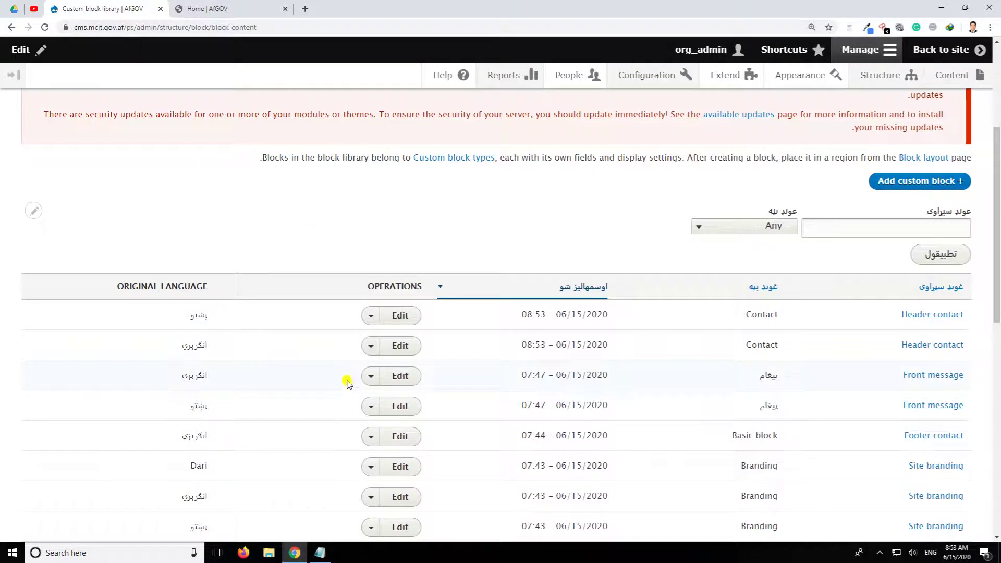
pyautogui.click(367, 347)
pyautogui.click(375, 363)
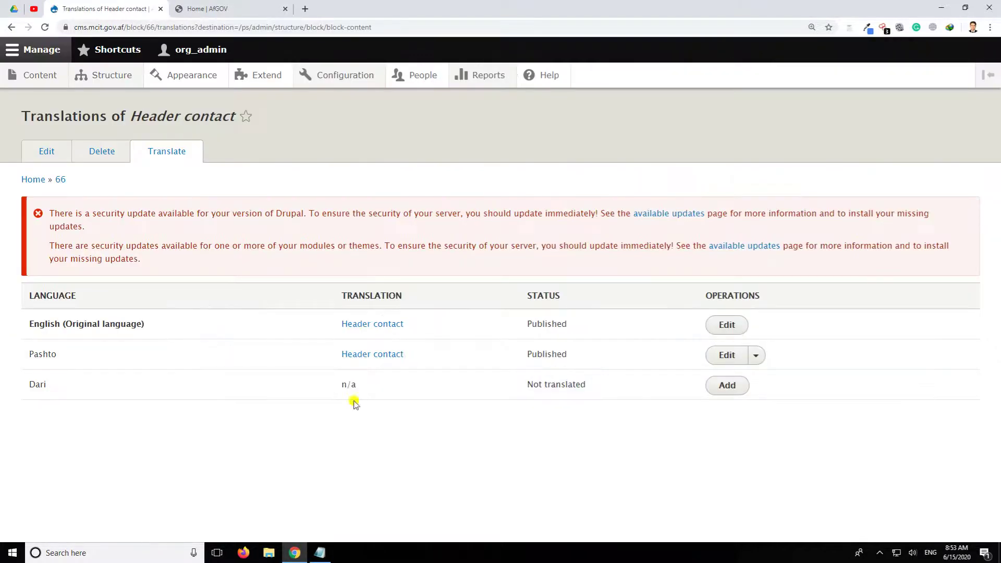
pyautogui.click(726, 386)
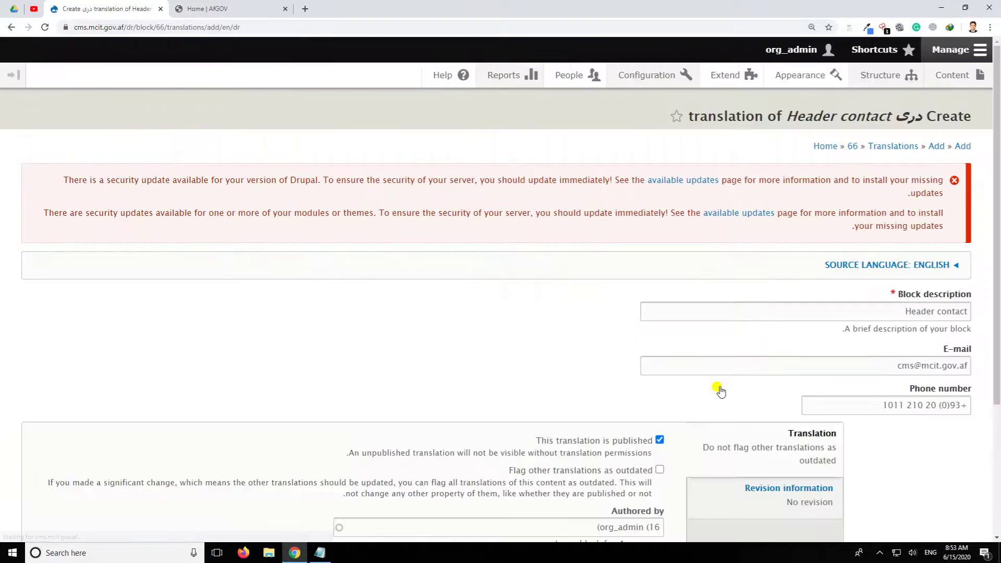
pyautogui.click(915, 360)
pyautogui.scroll(-3, 920, 443)
pyautogui.click(945, 470)
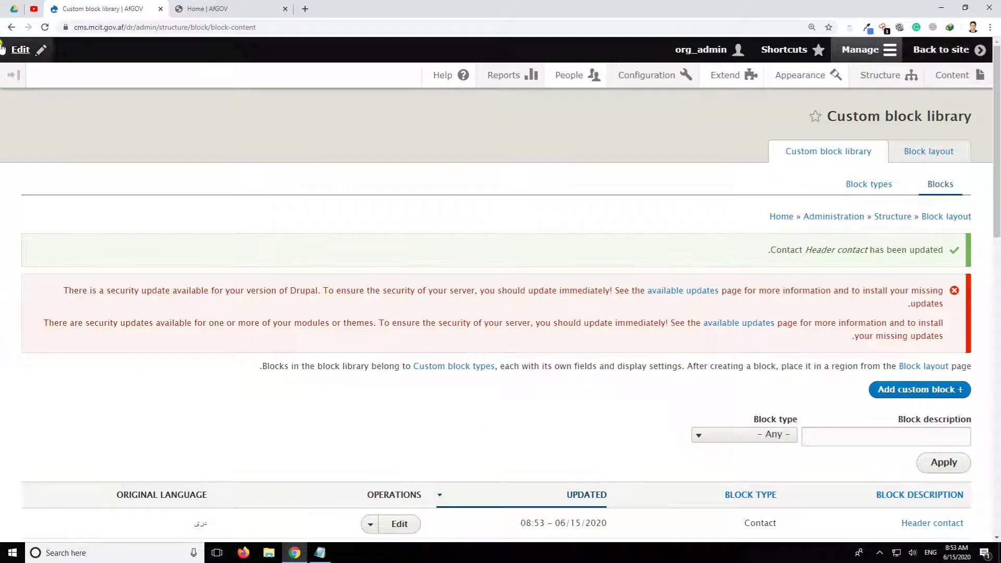
# Step: Go back to the English administration pages and open the Custom block library from Block layout
pyautogui.click(10, 27)
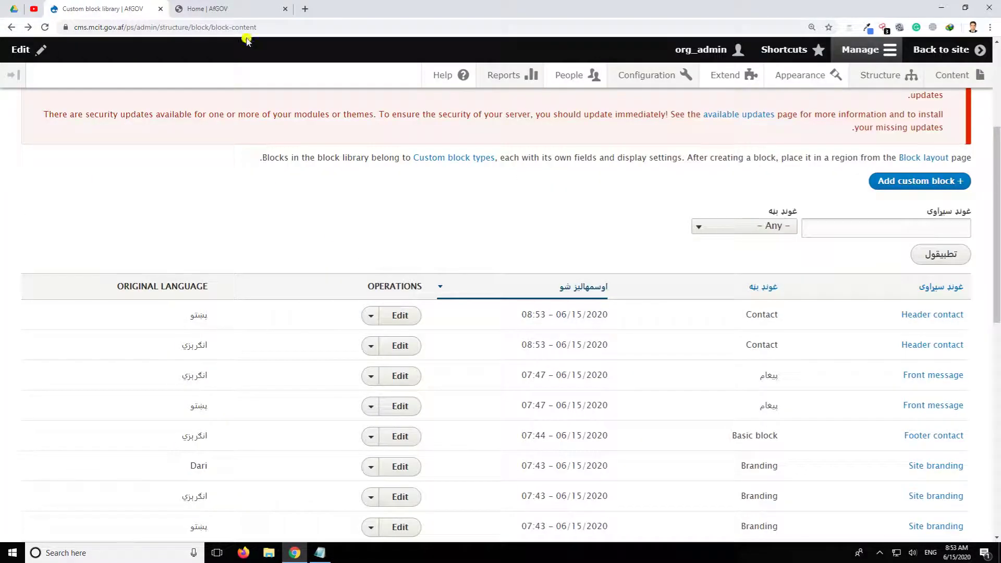
pyautogui.click(11, 27)
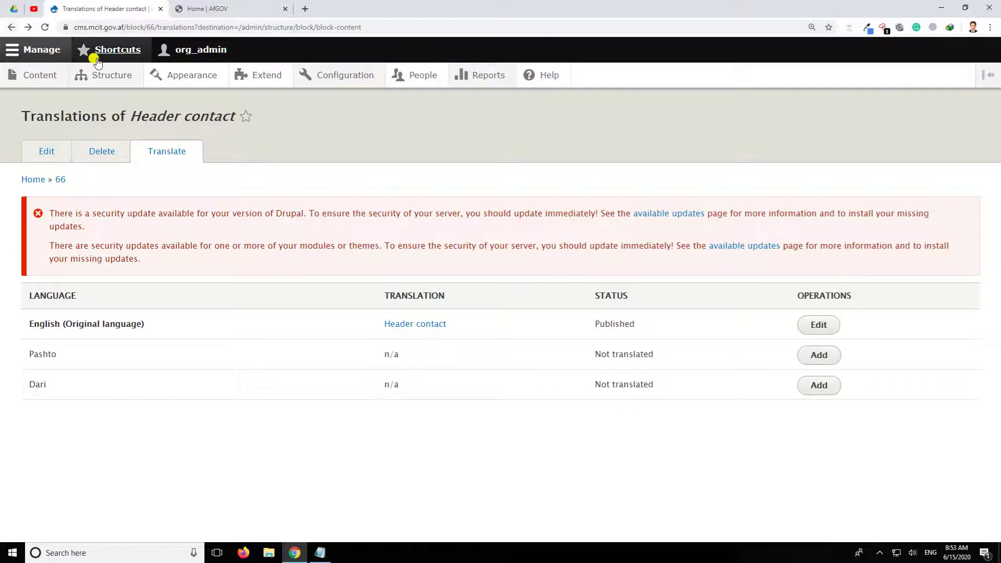
pyautogui.moveTo(92, 83)
pyautogui.click(99, 100)
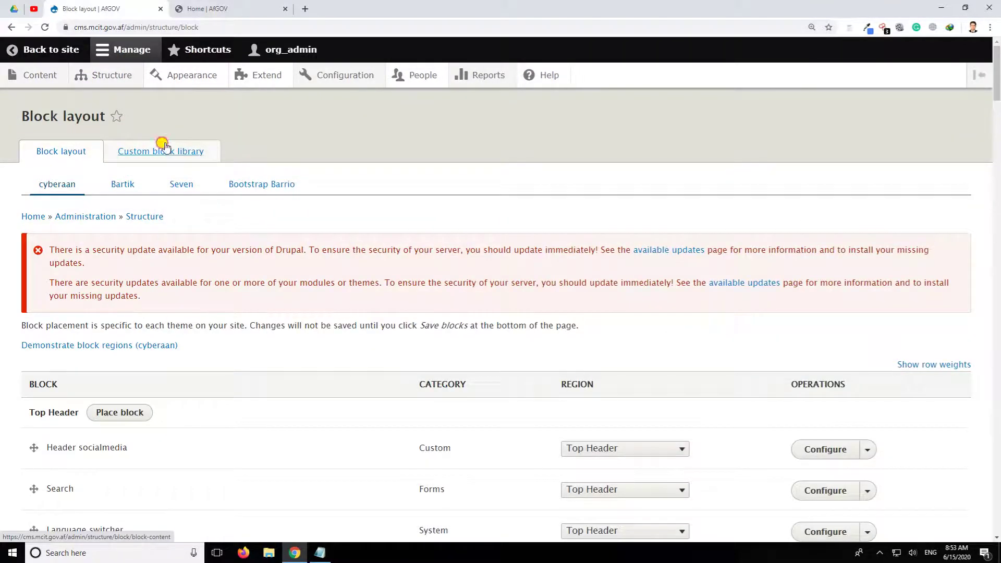
pyautogui.click(166, 148)
pyautogui.scroll(-4, 403, 158)
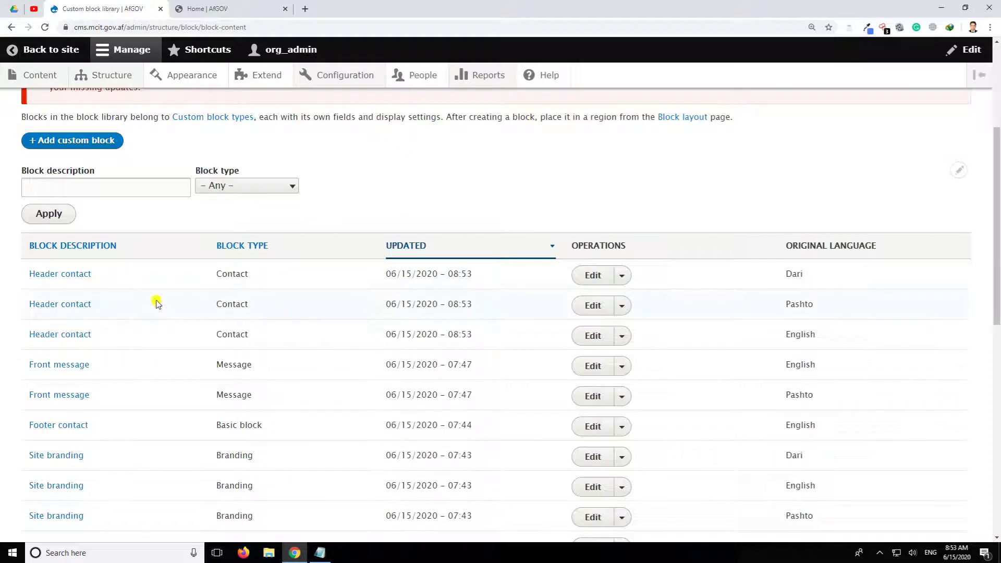
# Step: Check the social media icons in the home page header and open the Header socialmedia block for editing
pyautogui.click(185, 8)
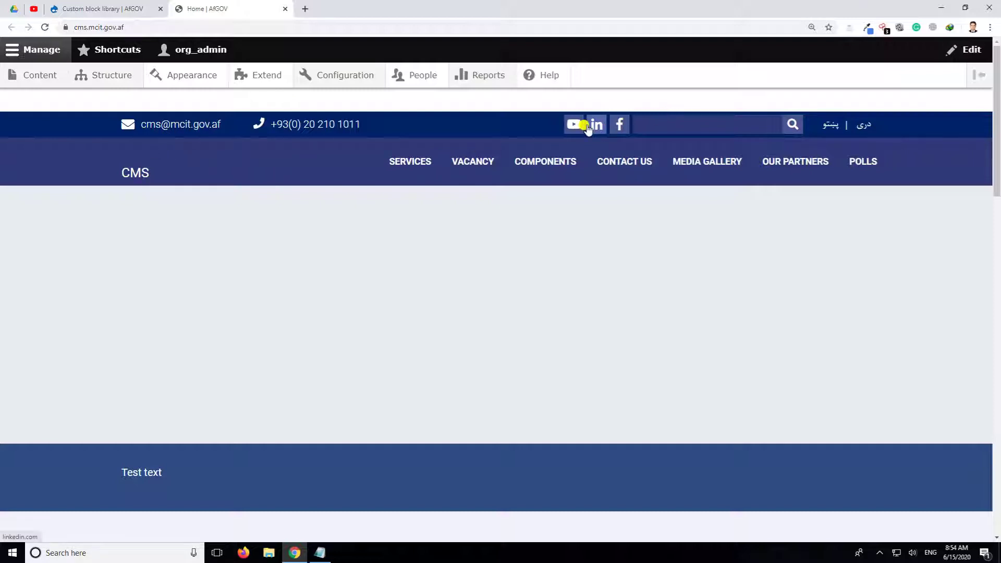
pyautogui.click(99, 9)
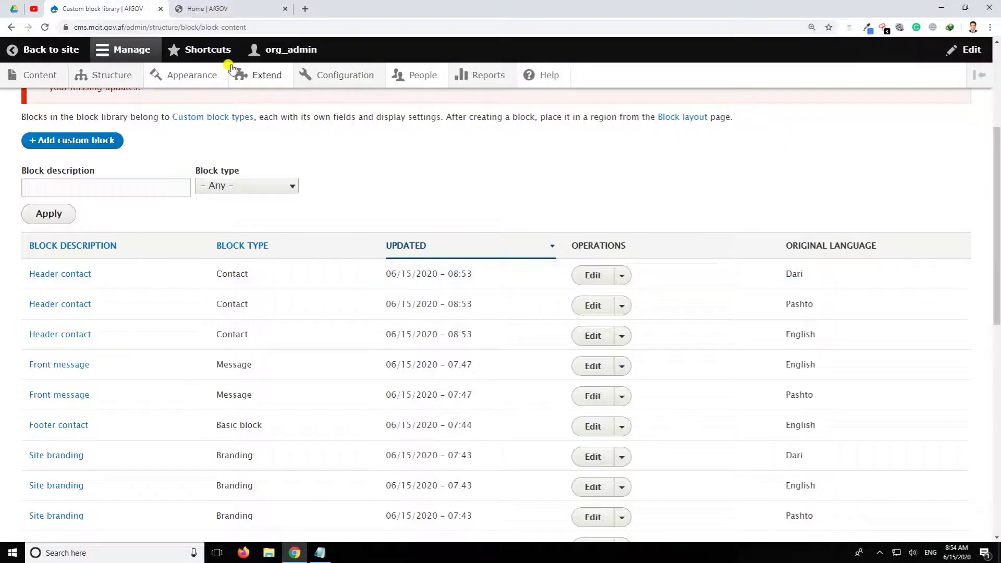
pyautogui.scroll(-6, 342, 157)
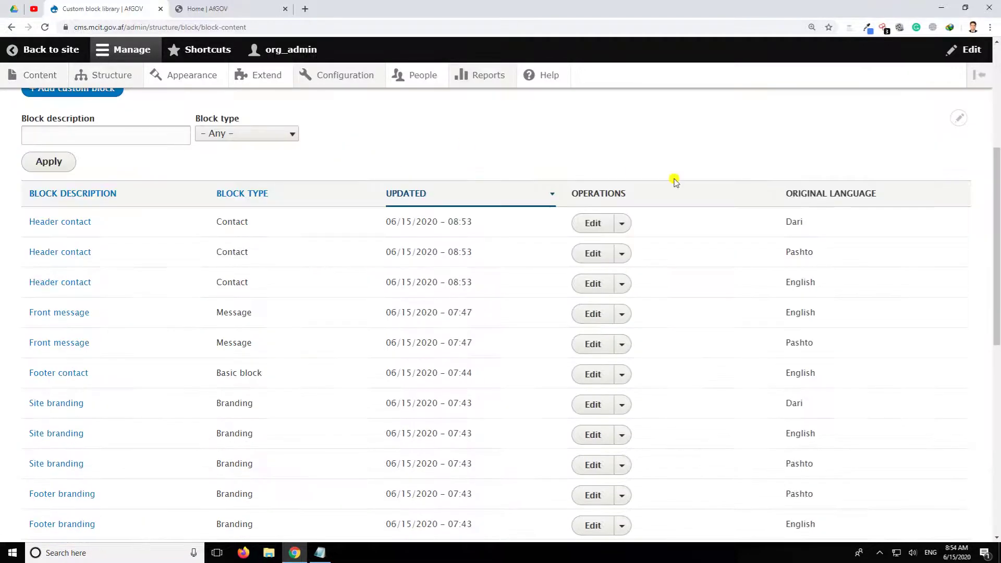
pyautogui.scroll(-1, 675, 182)
pyautogui.scroll(-4, 675, 182)
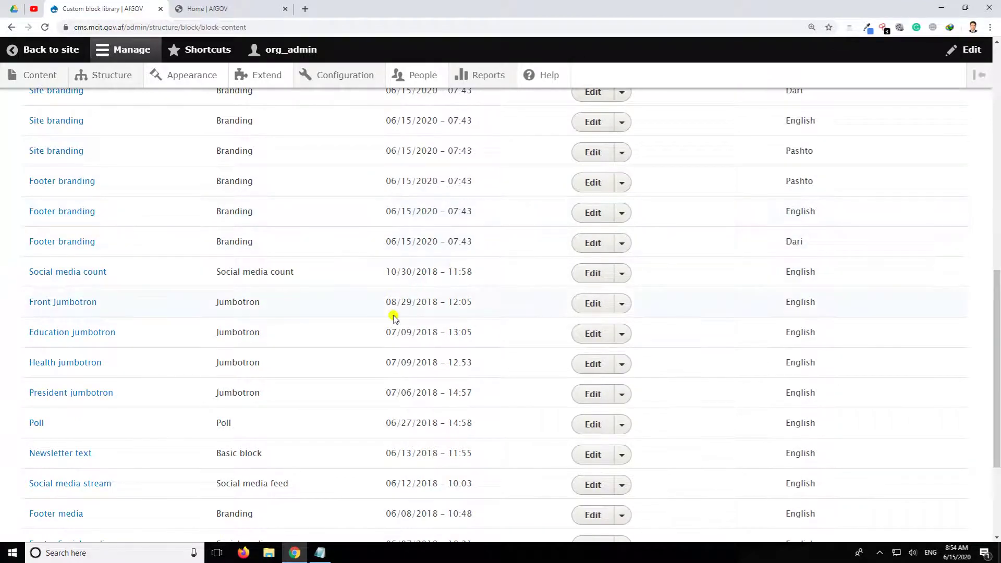
pyautogui.scroll(-3, 428, 172)
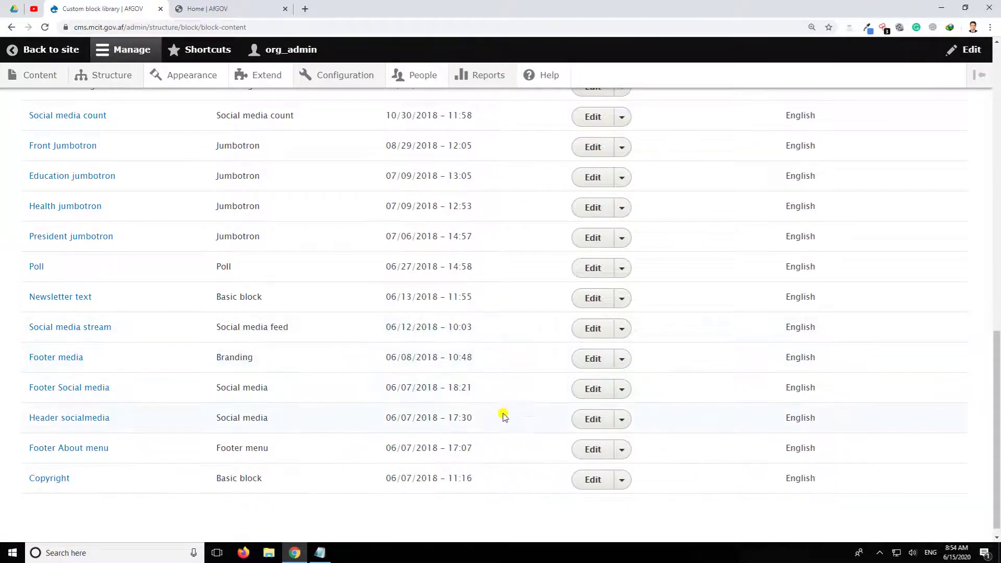
pyautogui.keyDown('shift'); pyautogui.click(149, 414); pyautogui.keyUp('shift')
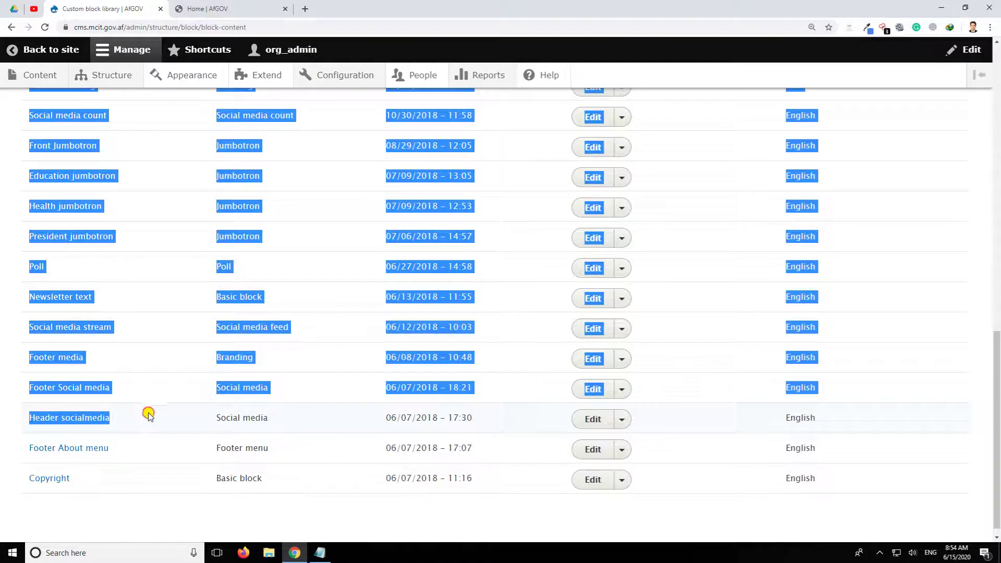
pyautogui.click(150, 419)
pyautogui.click(593, 418)
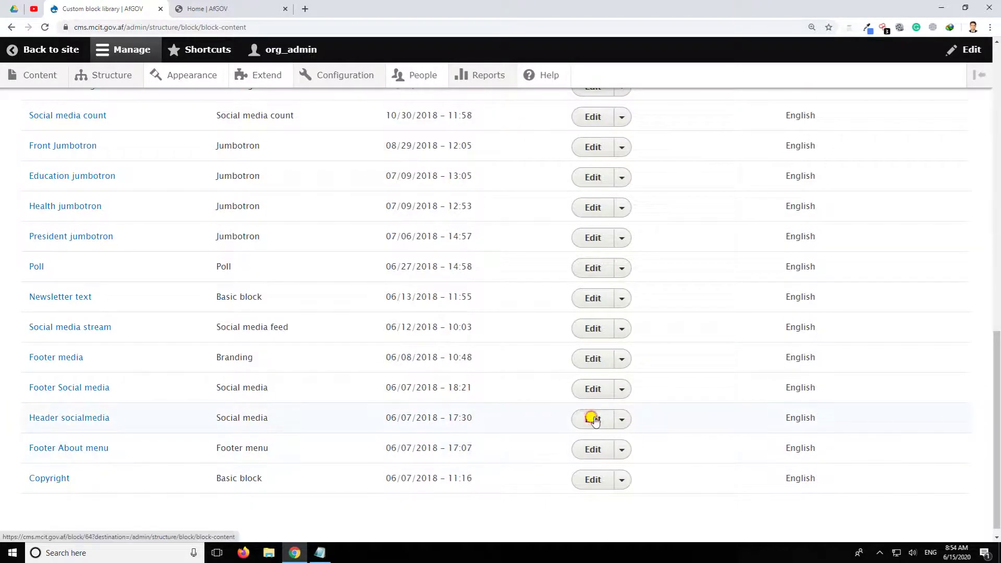
# Step: Review the Youtube, LinkedIn, Facebook and Twitter link fields of the Header socialmedia block against the home page header
pyautogui.scroll(-2, 268, 340)
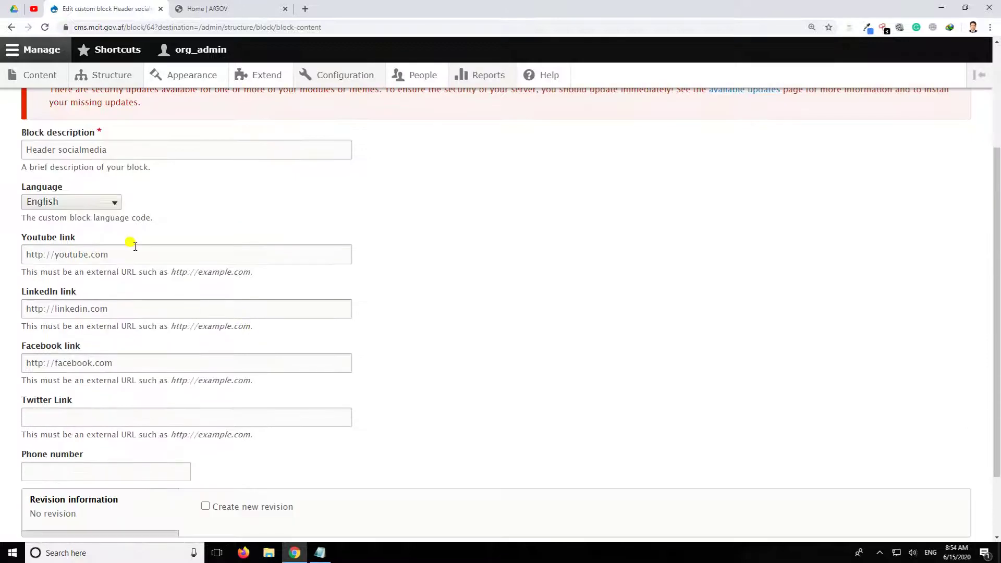
pyautogui.moveTo(134, 253); pyautogui.dragTo(2, 274)
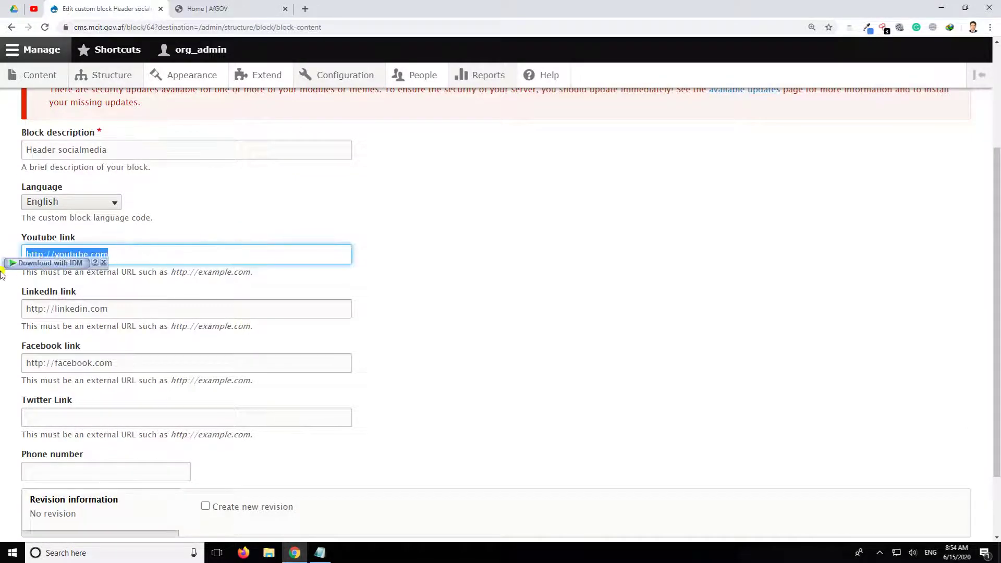
pyautogui.moveTo(141, 309); pyautogui.dragTo(65, 311)
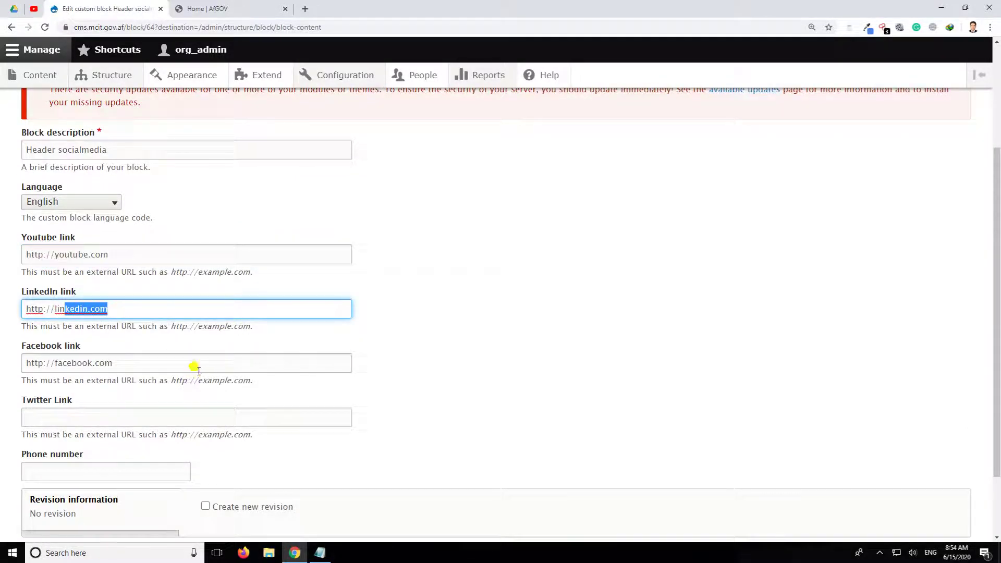
pyautogui.click(139, 362)
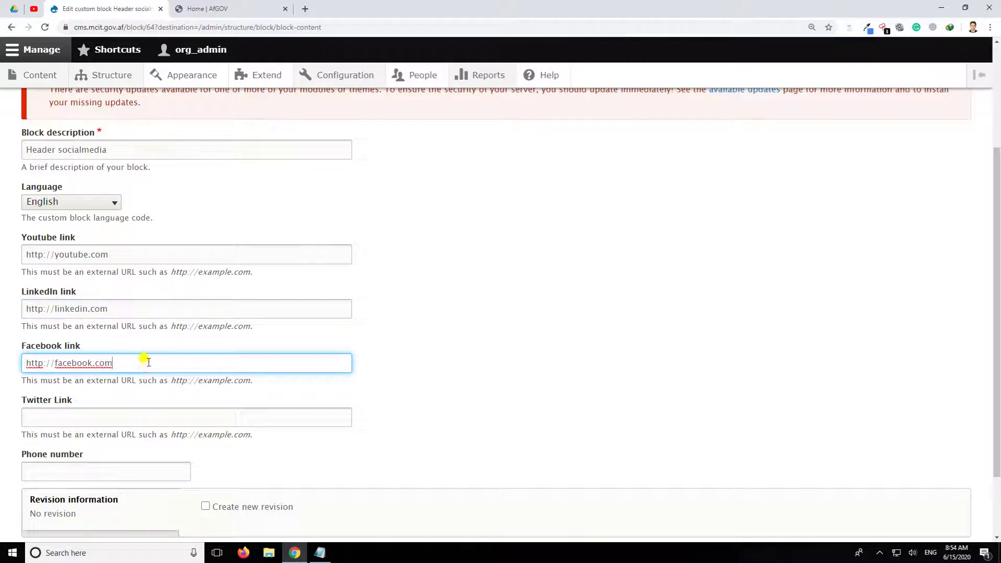
pyautogui.click(161, 419)
pyautogui.click(559, 318)
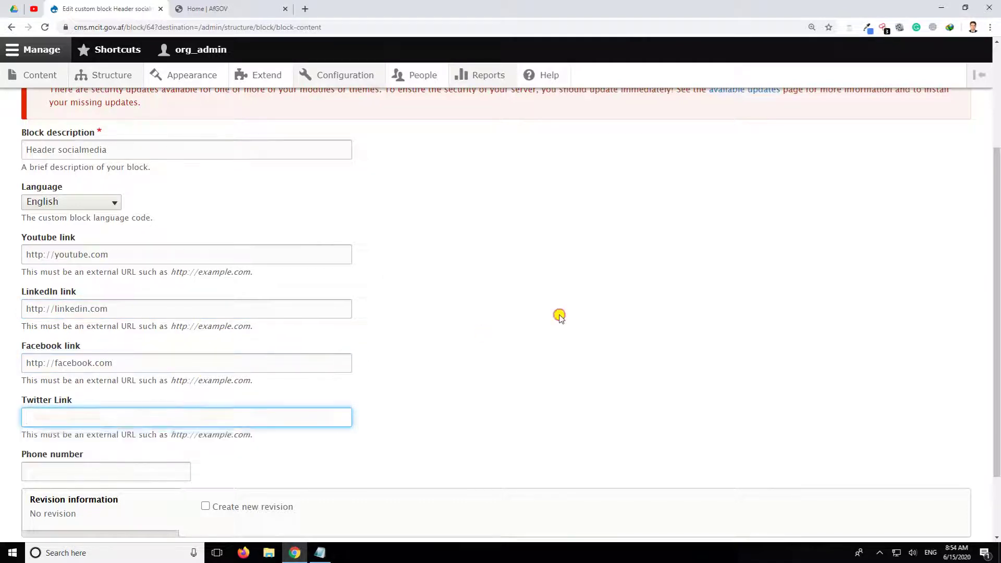
pyautogui.moveTo(114, 364); pyautogui.dragTo(32, 353)
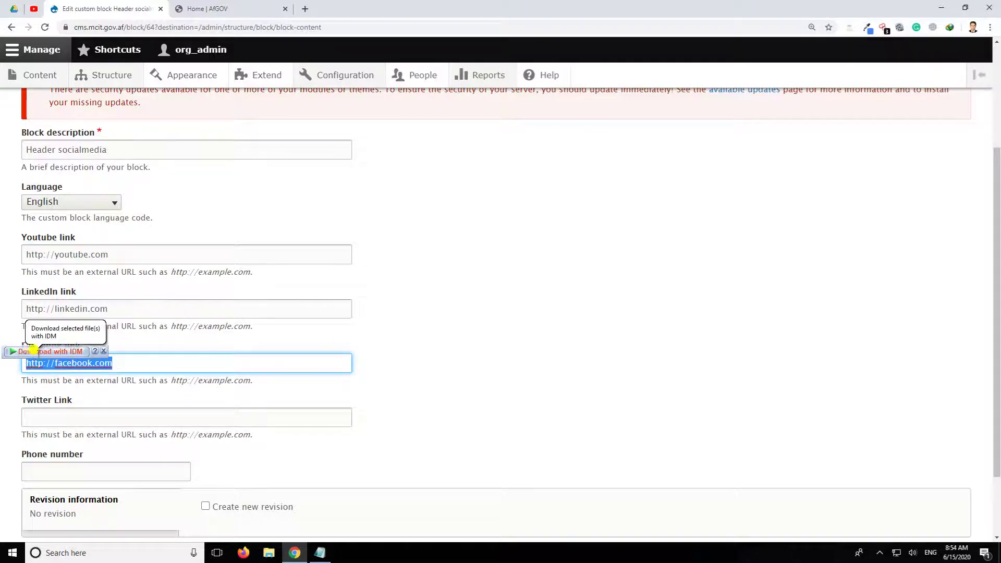
pyautogui.click(92, 414)
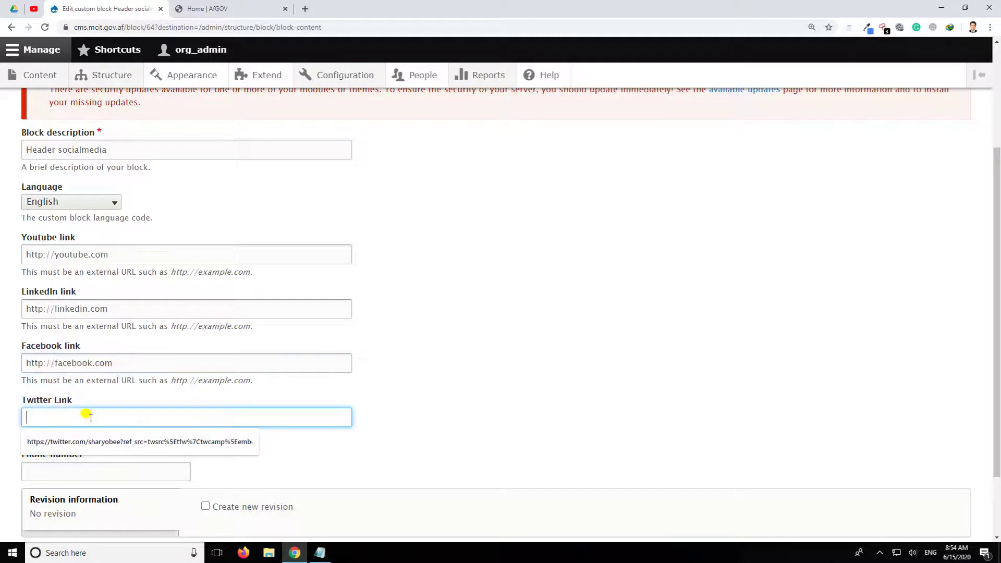
pyautogui.click(209, 9)
pyautogui.click(94, 8)
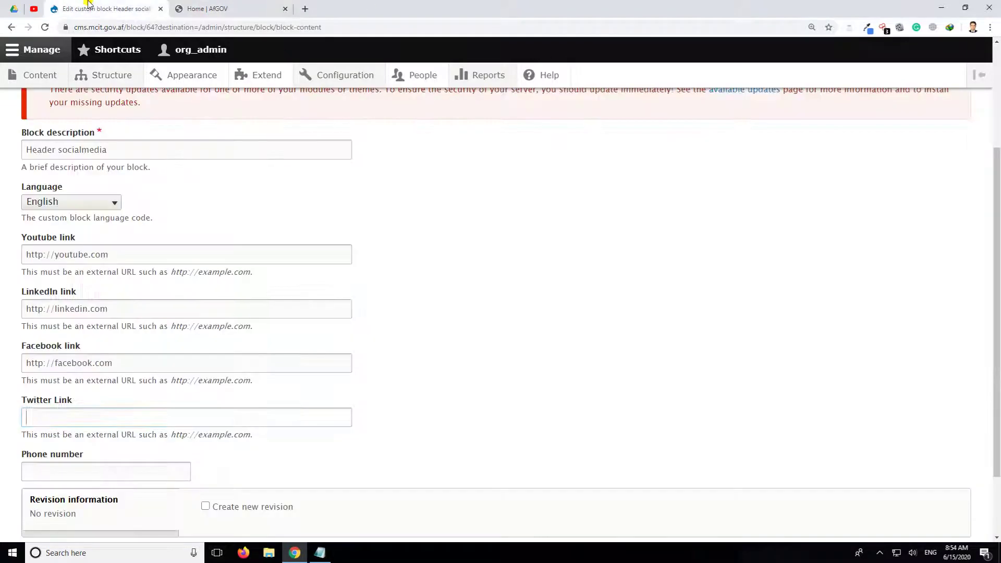
# Step: Clear the LinkedIn link of the Header socialmedia block and save the block
pyautogui.tripleClick(134, 309)
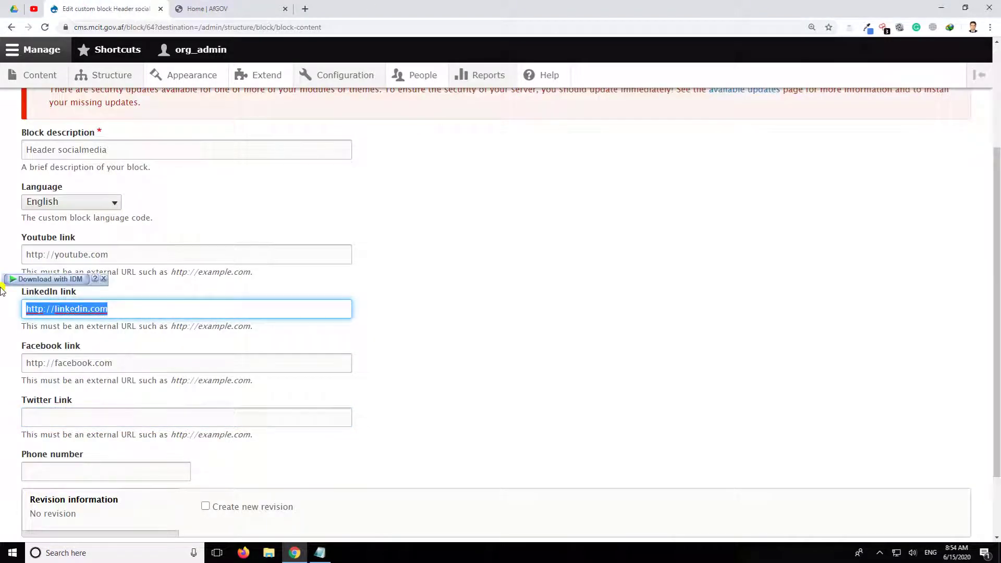
pyautogui.press('BackSpace')
pyautogui.scroll(-2, 469, 360)
pyautogui.click(45, 470)
# Step: Reload the home page, check the header's social media icons and site name, and return to the Custom block library
pyautogui.click(232, 5)
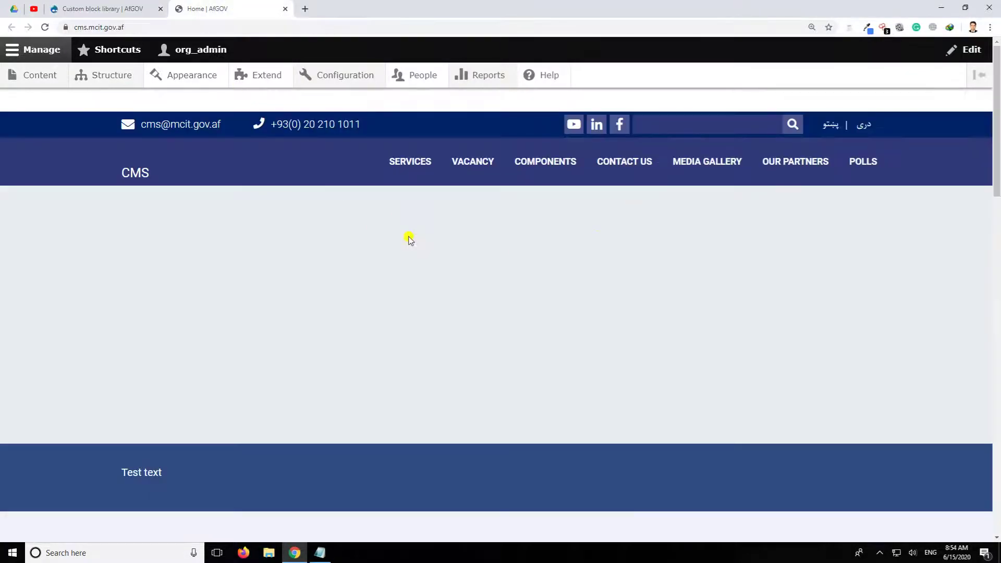
pyautogui.press('F5')
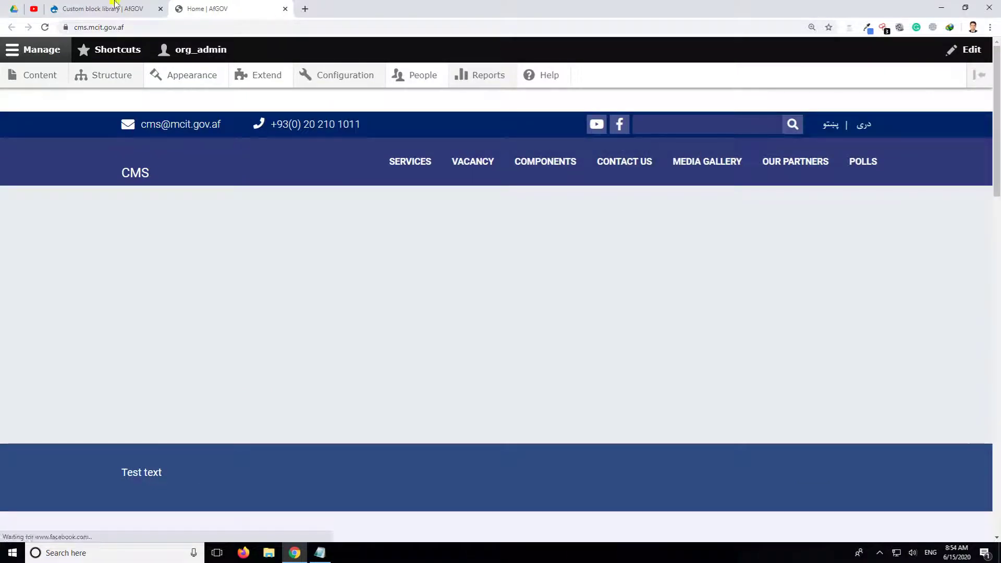
pyautogui.click(115, 5)
pyautogui.scroll(-5, 331, 404)
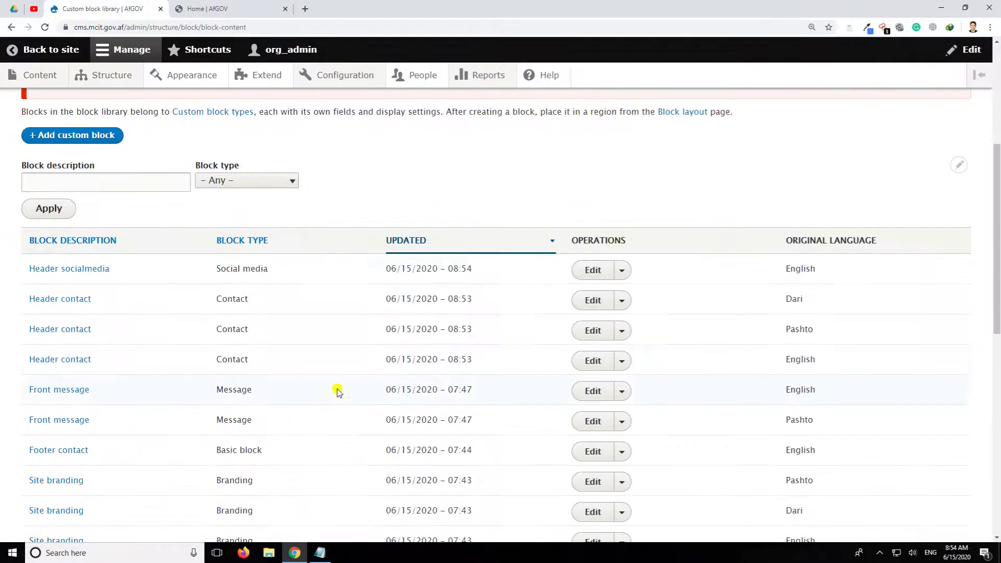
pyautogui.click(229, 9)
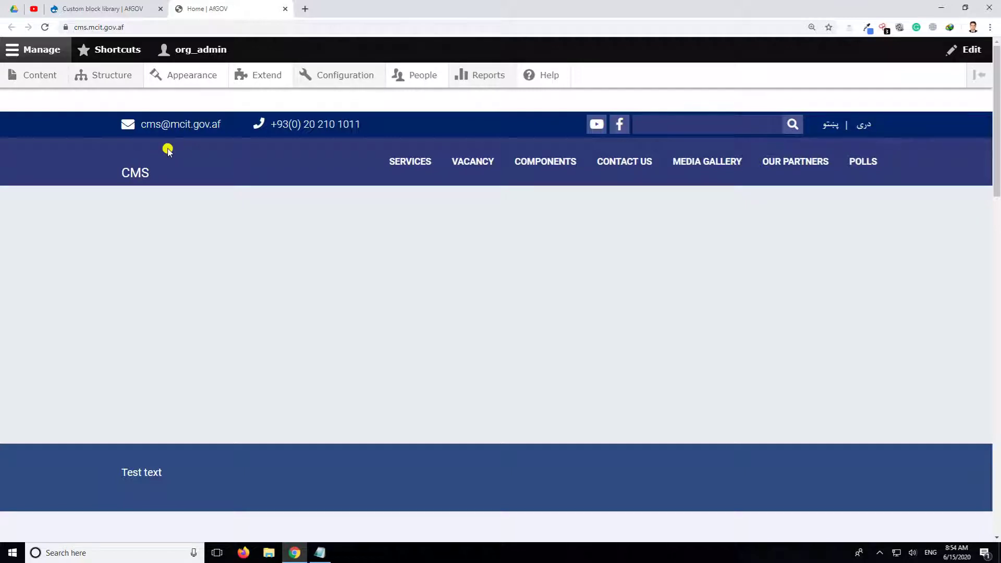
pyautogui.click(130, 8)
# Step: Open the English Site branding block for editing and review its CMS text
pyautogui.scroll(-3, 345, 269)
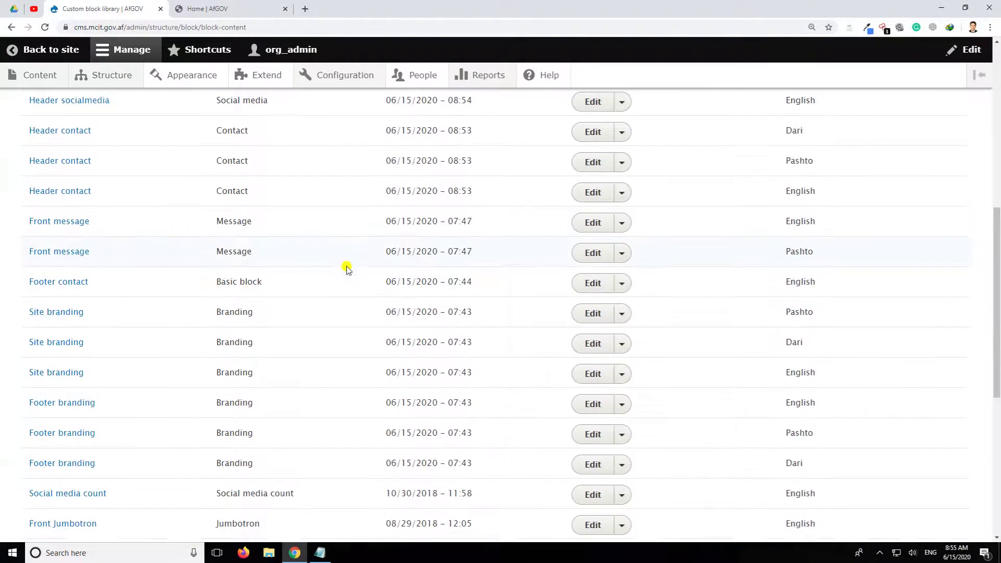
pyautogui.scroll(-2, 347, 268)
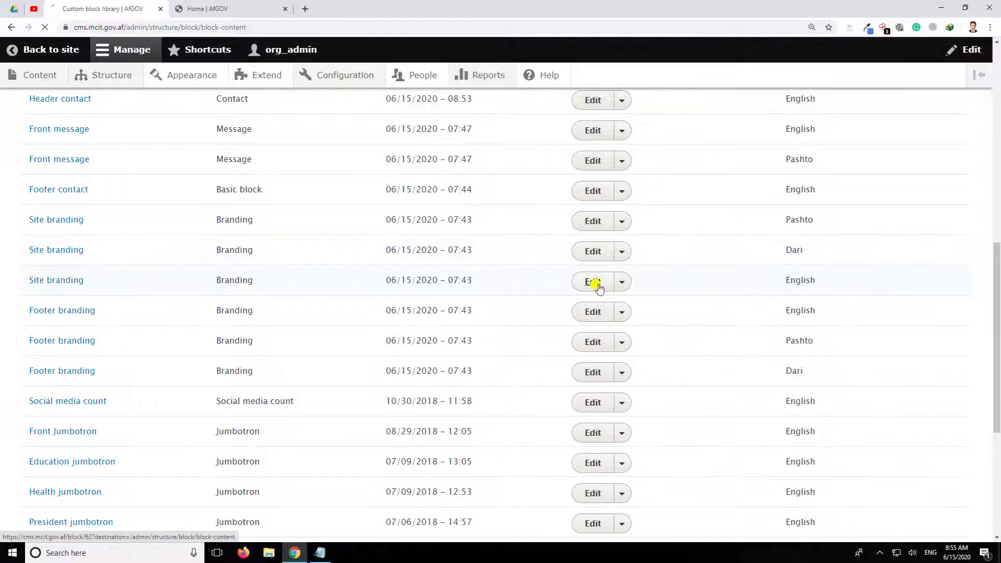
pyautogui.scroll(-4, 599, 288)
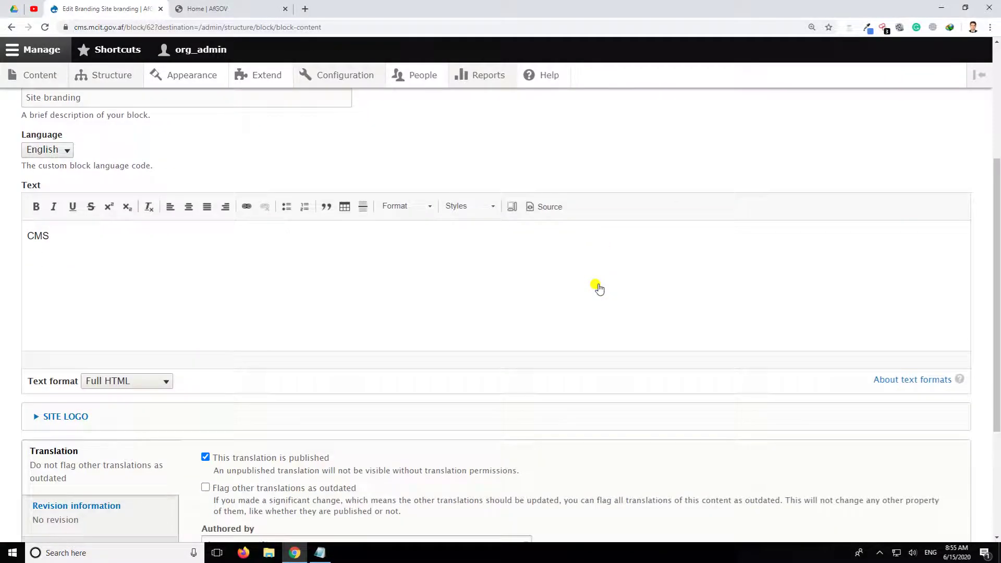
pyautogui.tripleClick(135, 245)
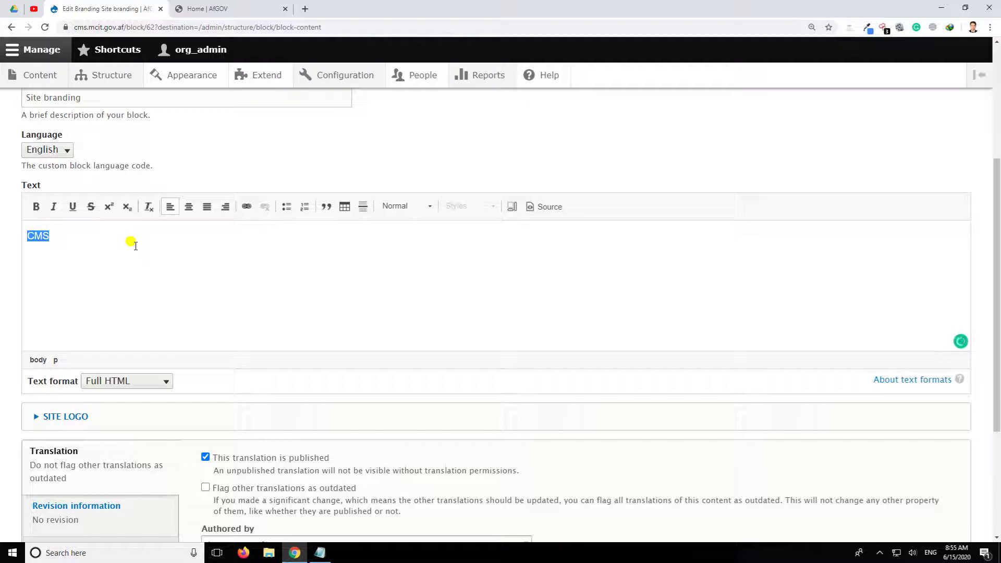
pyautogui.click(135, 245)
pyautogui.tripleClick(135, 245)
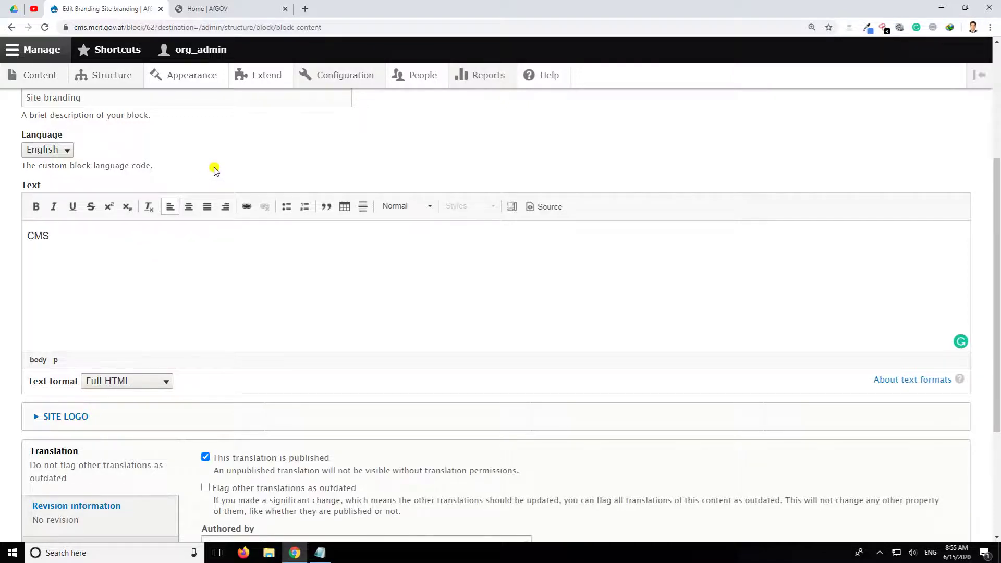
# Step: Upload the moflogo-min image from the Websits-requriments Placeholder folder on drive E and attach it as the site logo
pyautogui.scroll(-3, 162, 250)
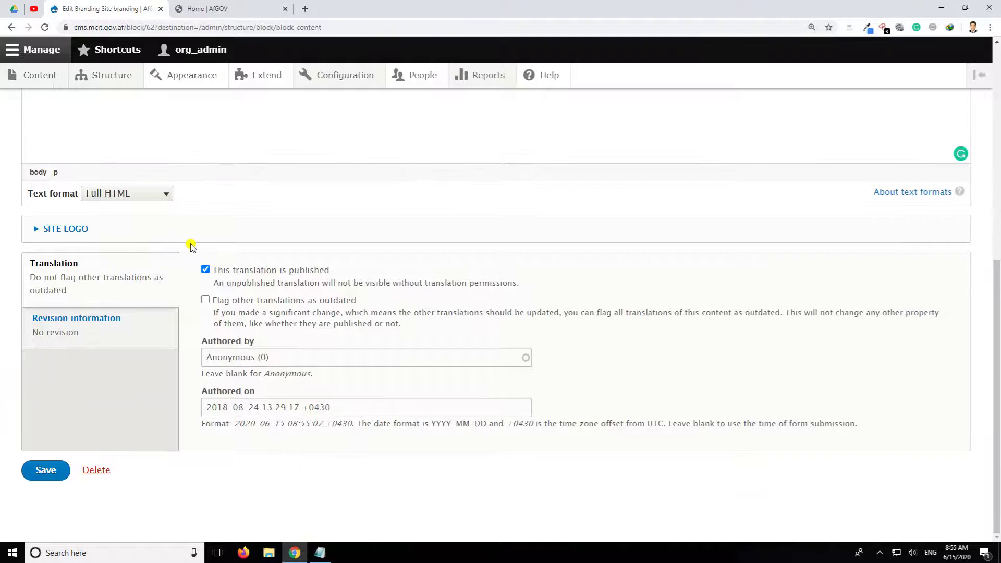
pyautogui.click(205, 232)
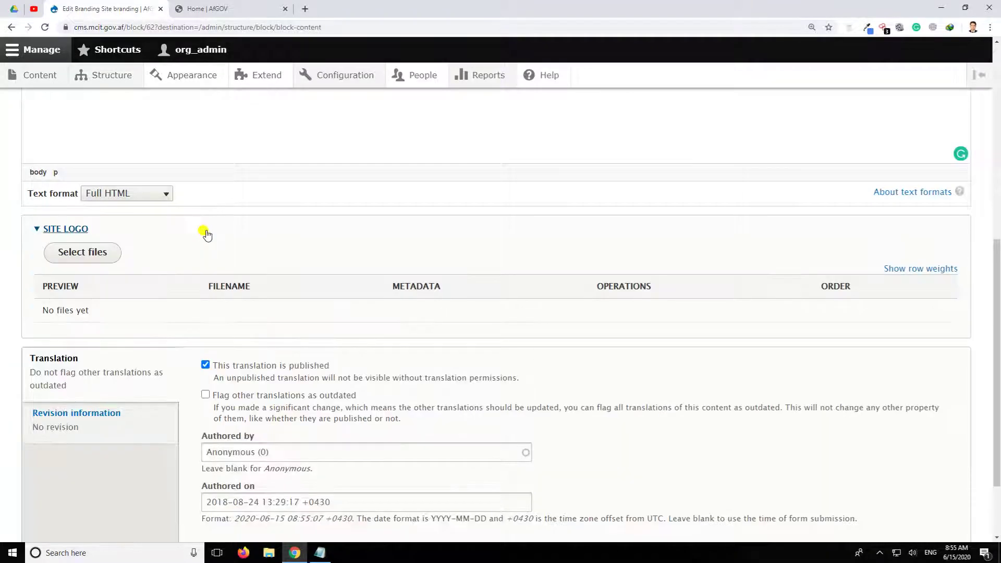
pyautogui.click(57, 252)
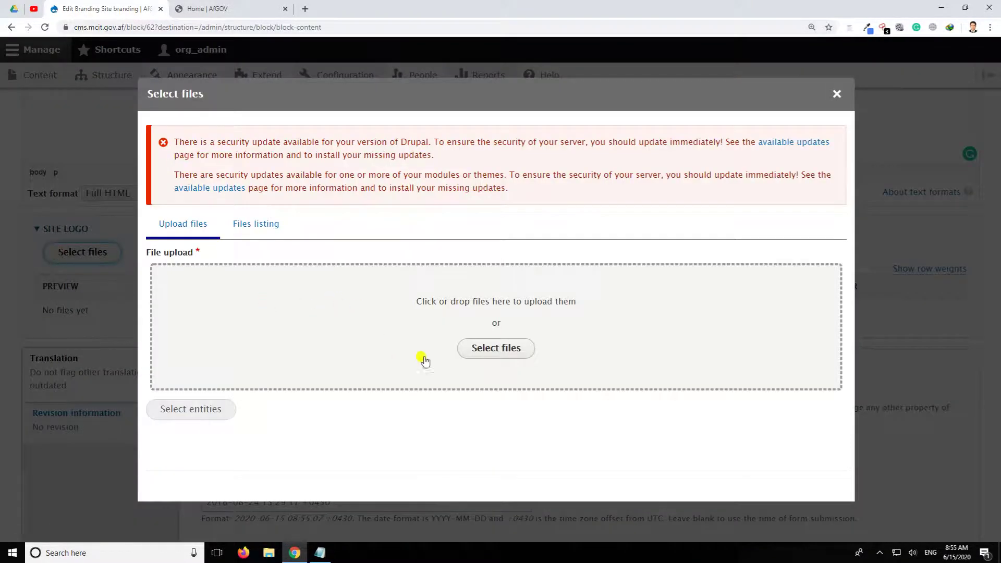
pyautogui.click(482, 348)
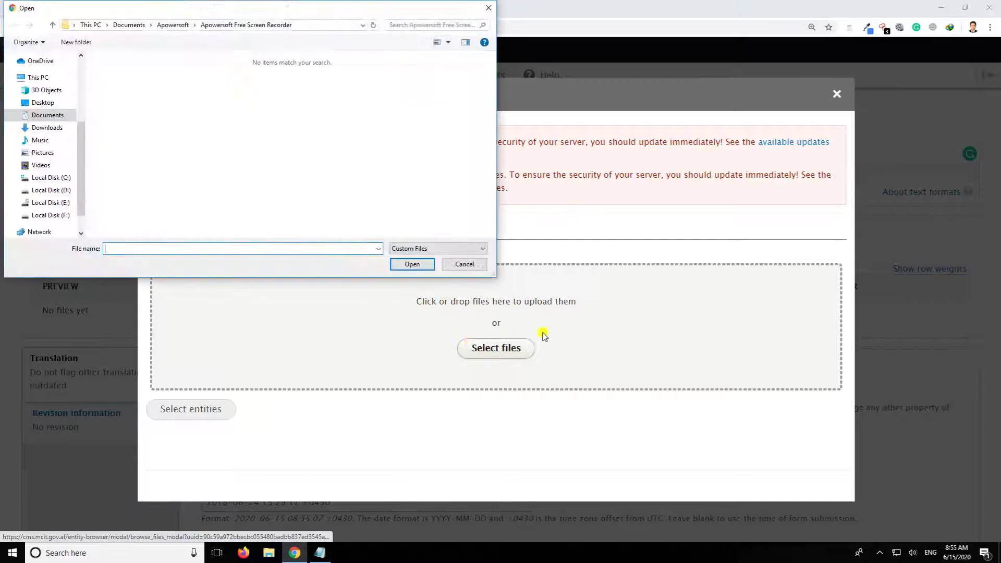
pyautogui.click(51, 202)
pyautogui.doubleClick(293, 83)
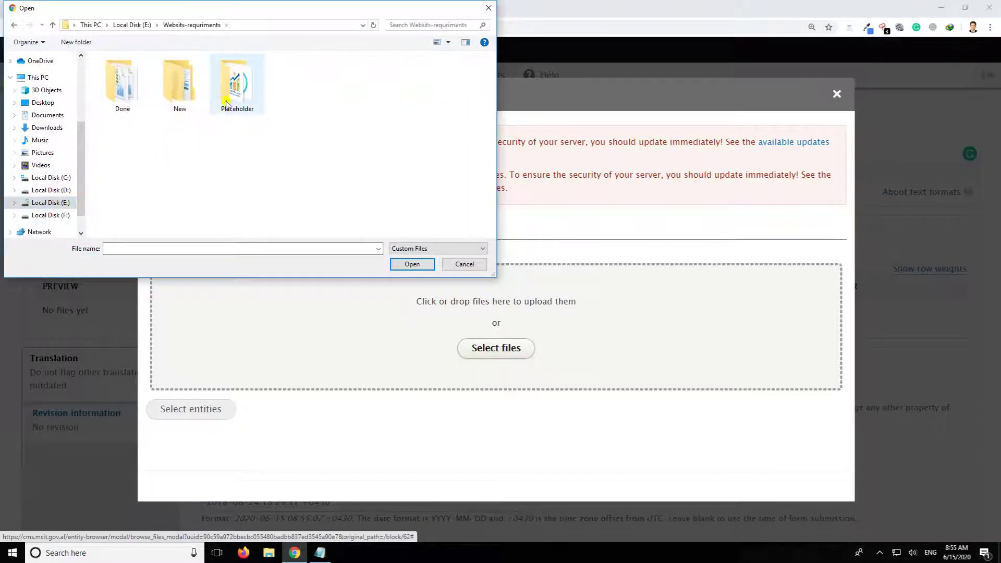
pyautogui.doubleClick(256, 93)
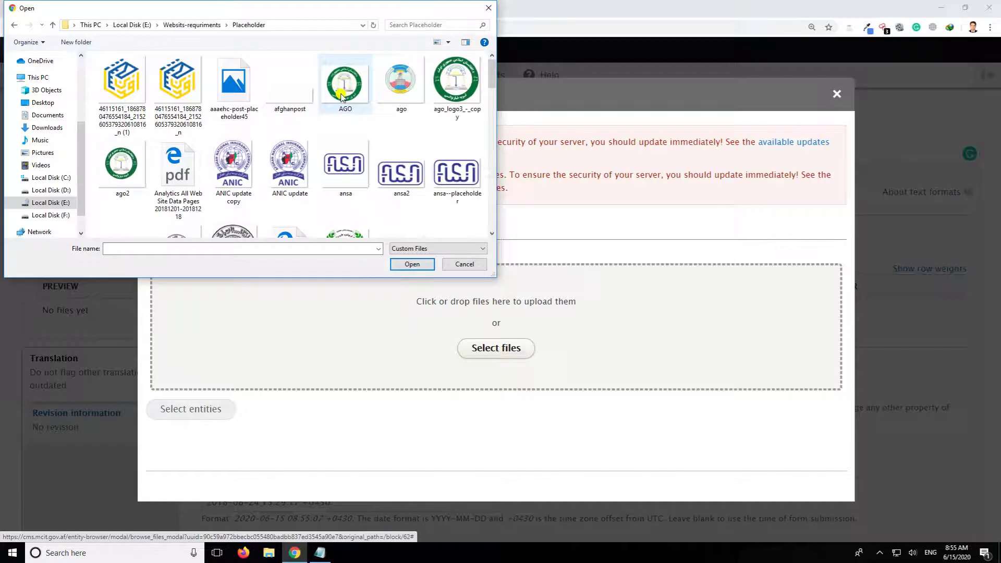
pyautogui.scroll(-3, 420, 75)
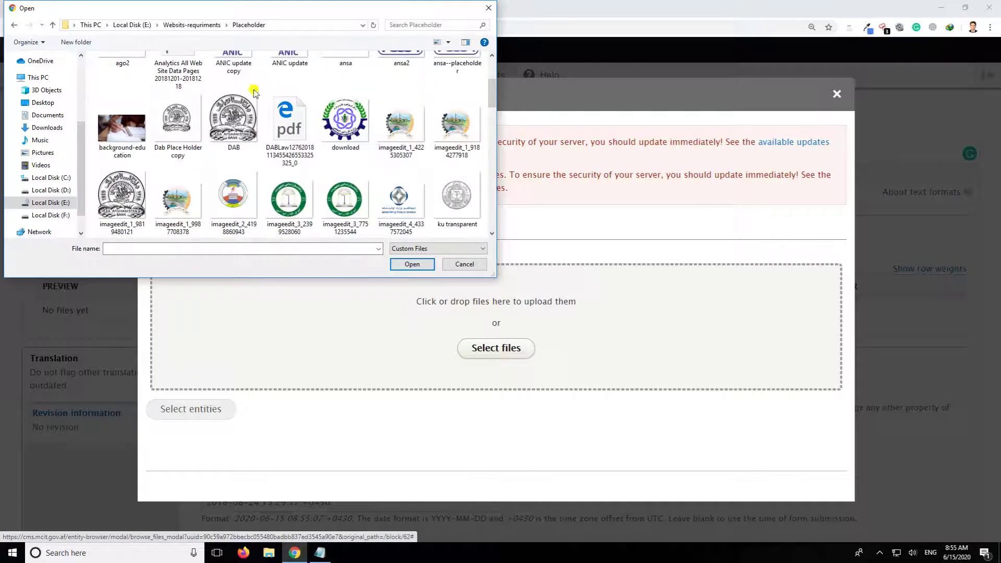
pyautogui.scroll(-5, 254, 93)
pyautogui.scroll(-1, 434, 182)
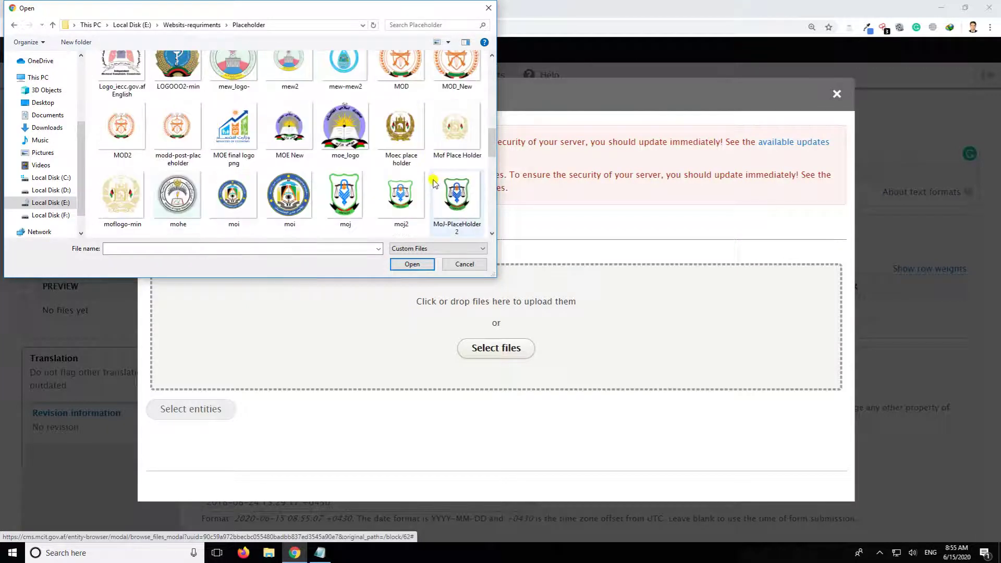
pyautogui.doubleClick(127, 201)
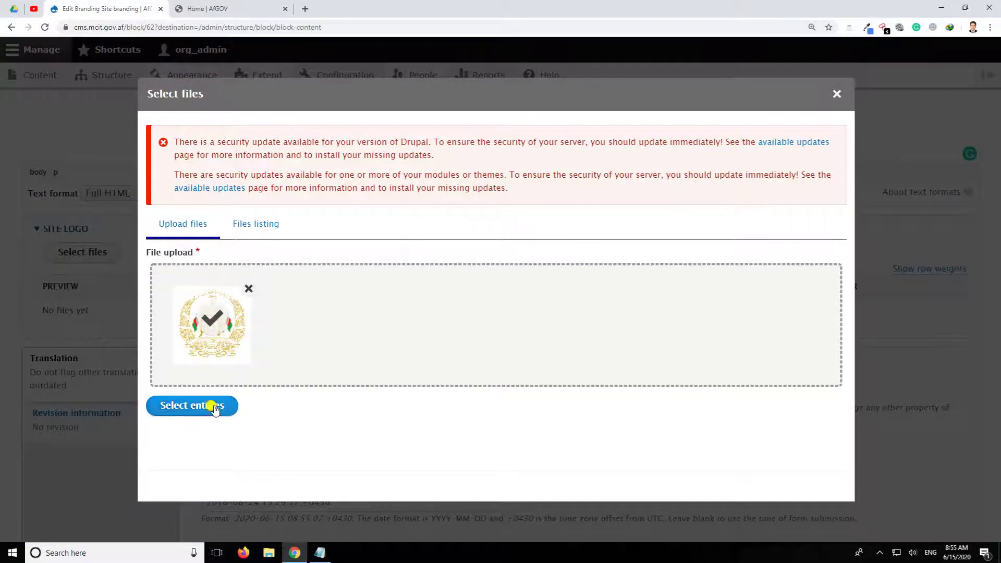
pyautogui.click(211, 405)
pyautogui.click(203, 441)
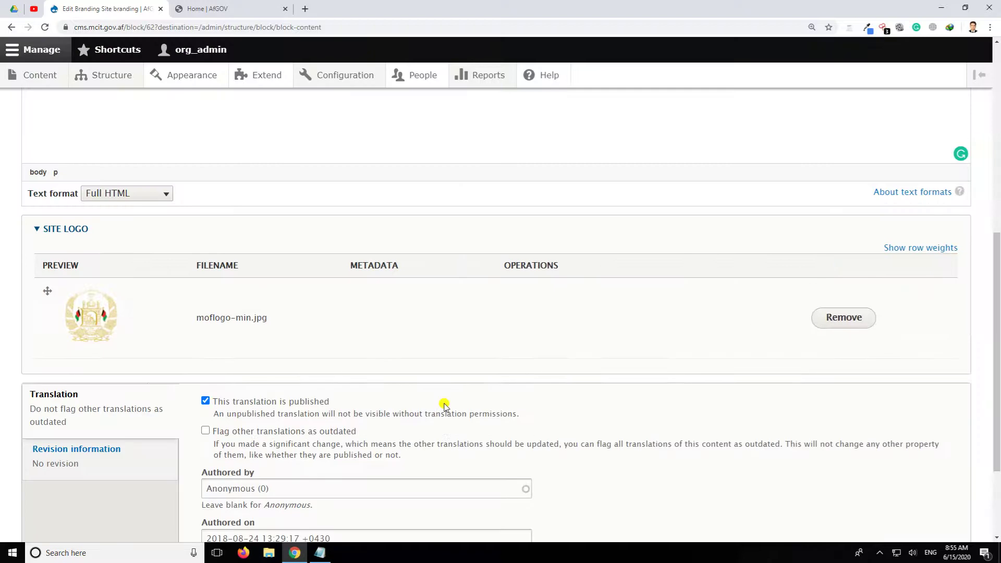
# Step: Review the English Site branding text and logo and save the block
pyautogui.scroll(6, 140, 333)
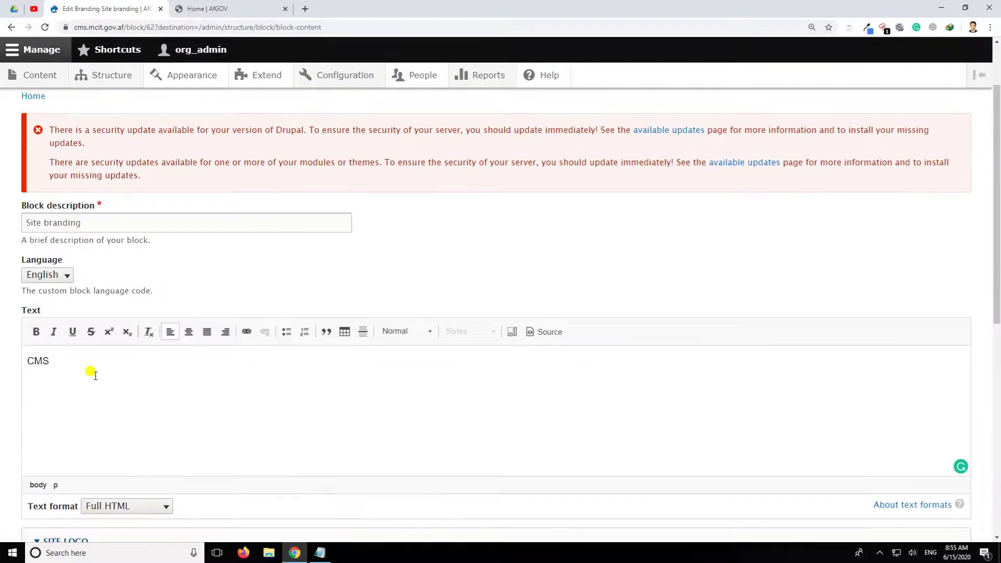
pyautogui.scroll(-8, 95, 375)
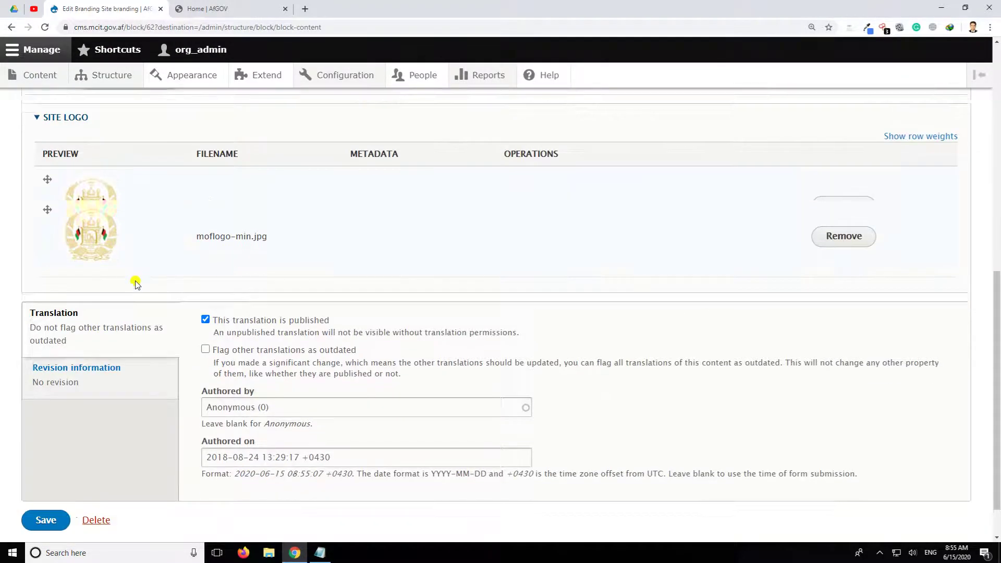
pyautogui.click(69, 463)
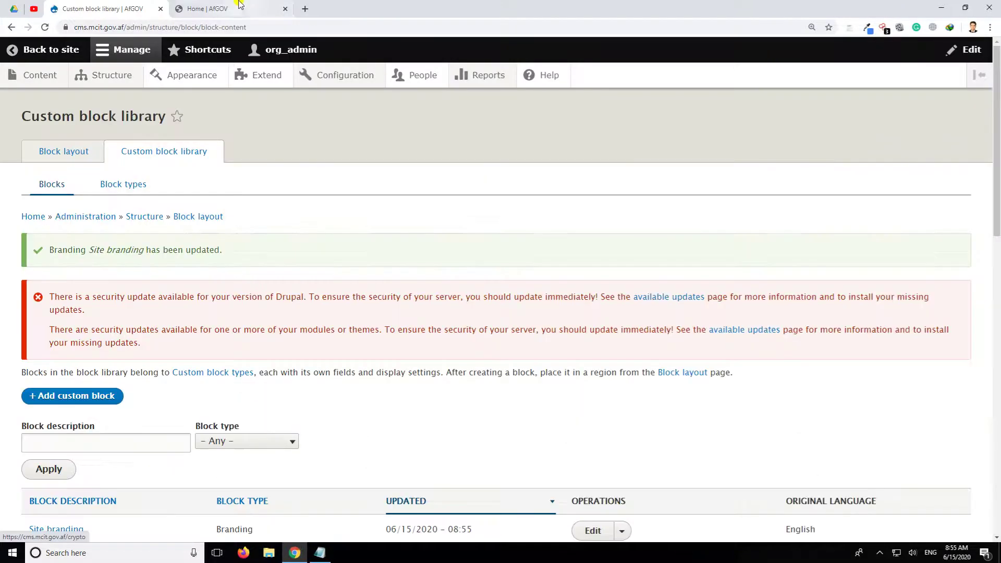
# Step: Reload the home page to check the site logo and go back to the Site branding entries in the Custom block library
pyautogui.click(229, 8)
pyautogui.press('F5')
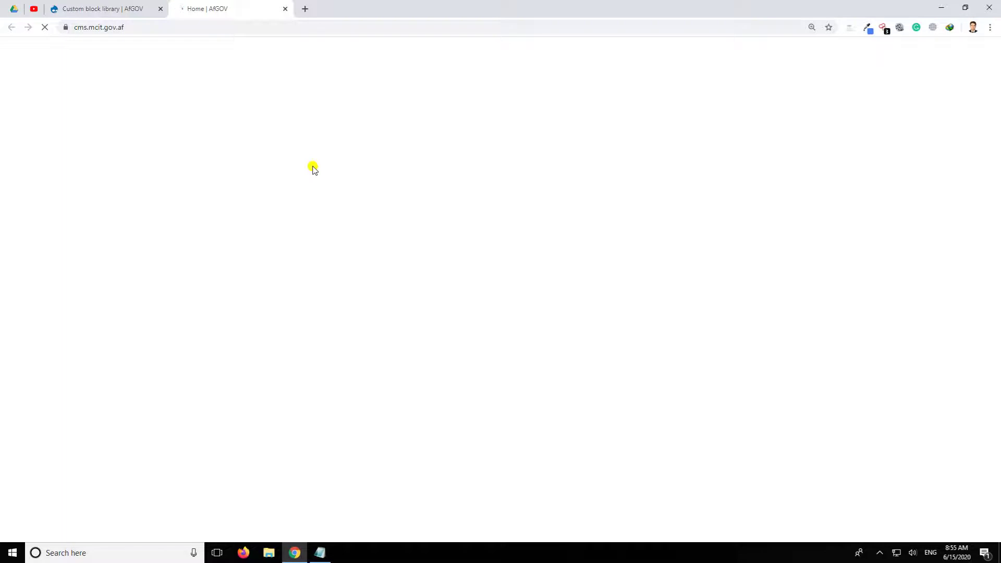
pyautogui.click(130, 9)
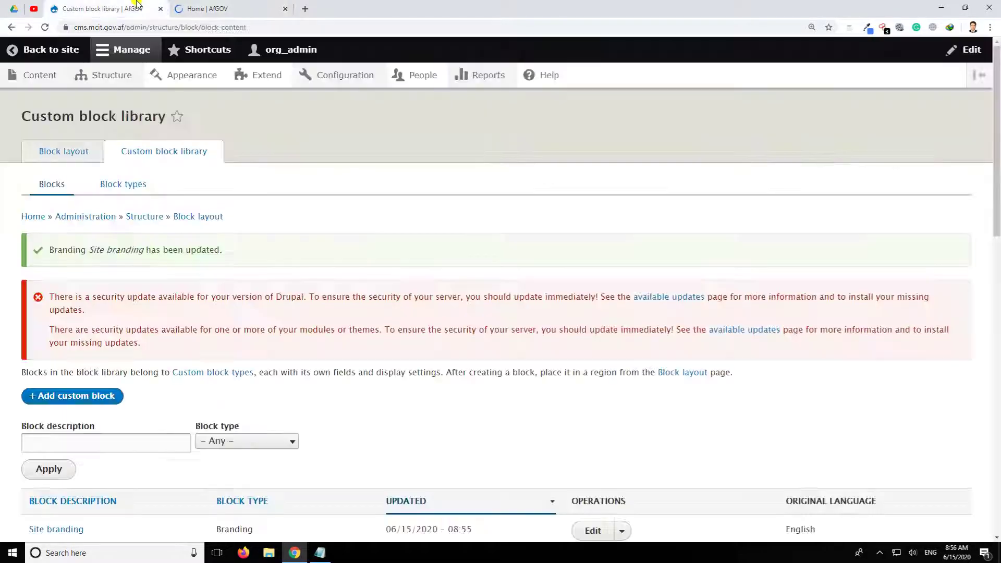
pyautogui.scroll(-3, 433, 359)
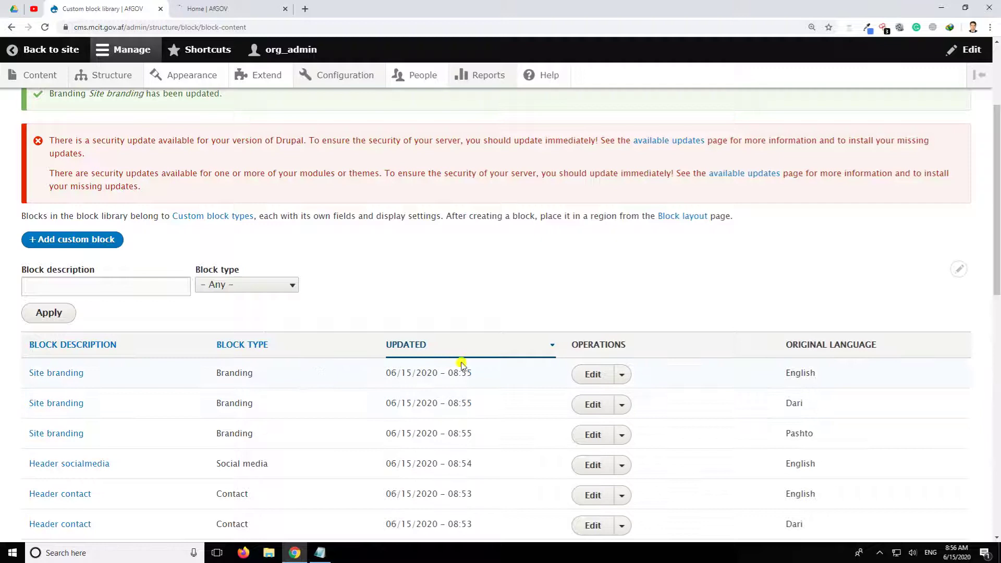
pyautogui.scroll(-1, 834, 376)
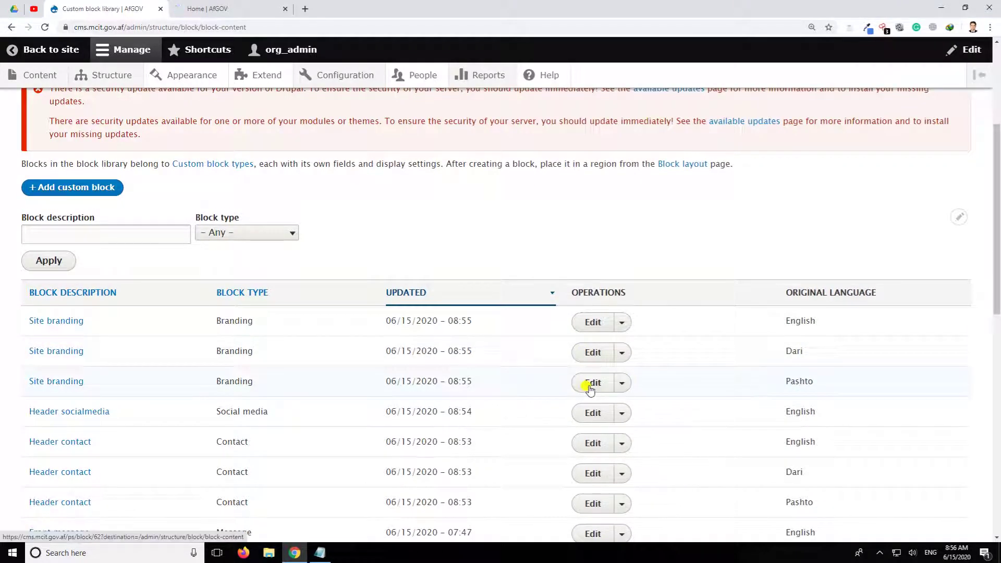
# Step: Open the Pashto Site branding block, review its text and attached logo, and return to the Custom block library
pyautogui.scroll(-6, 589, 387)
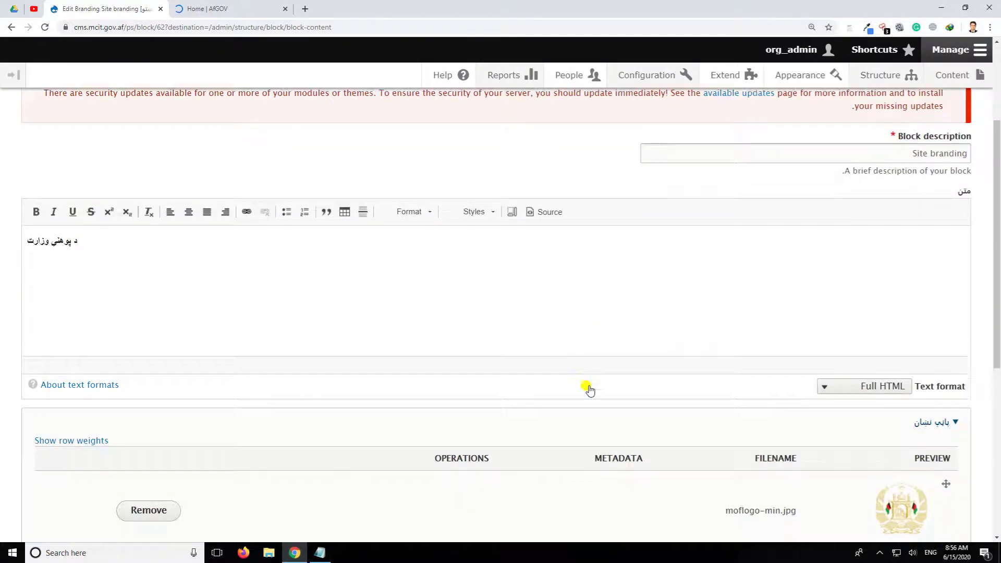
pyautogui.scroll(4, 537, 287)
pyautogui.click(189, 291)
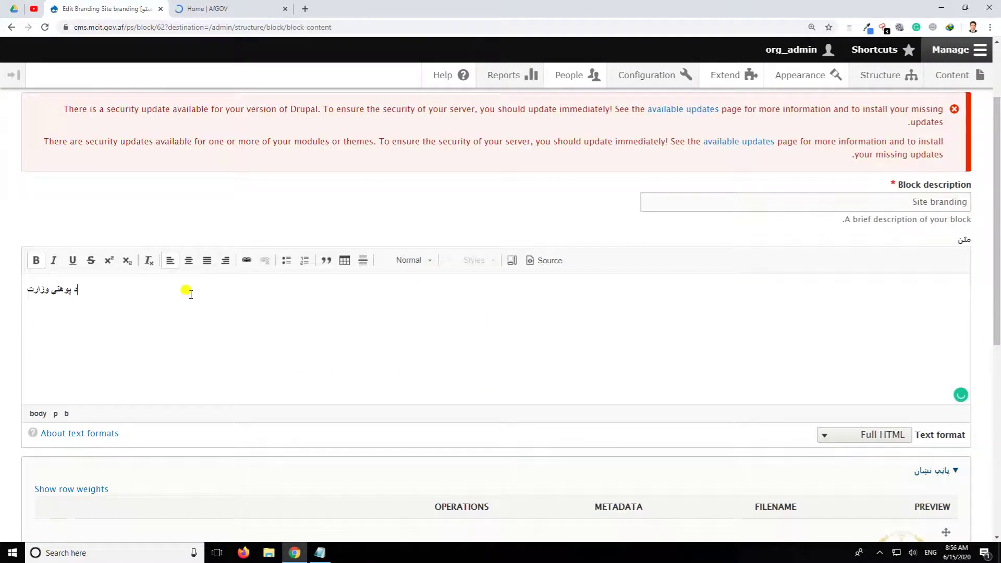
pyautogui.click(10, 29)
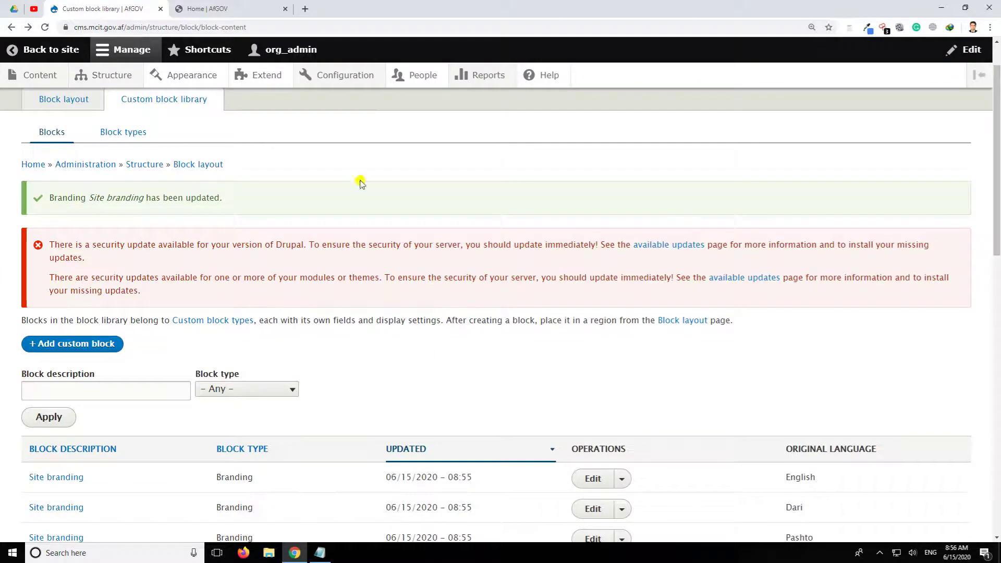
# Step: Check the site logo area in the home page header and look over the Site branding entries in the Custom block library
pyautogui.click(209, 4)
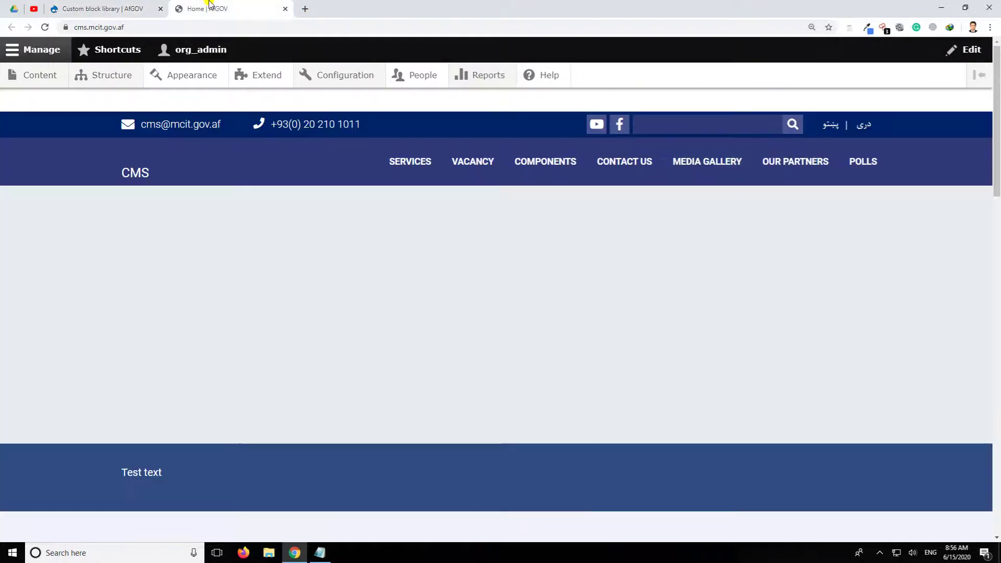
pyautogui.click(108, 4)
pyautogui.scroll(-3, 354, 266)
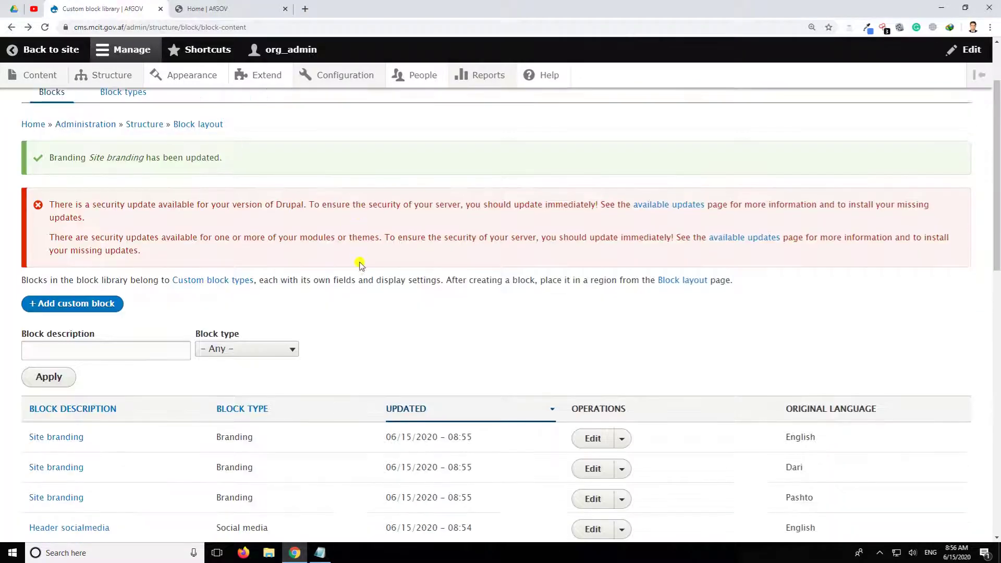
pyautogui.scroll(-3, 366, 259)
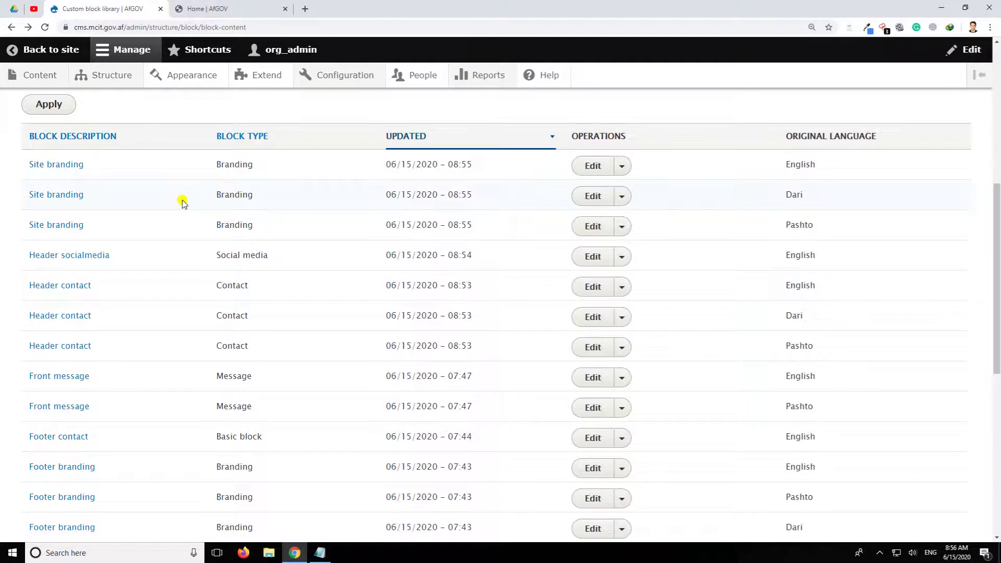
# Step: Clear all site caches on the Performance configuration page and return to the home page
pyautogui.click(187, 4)
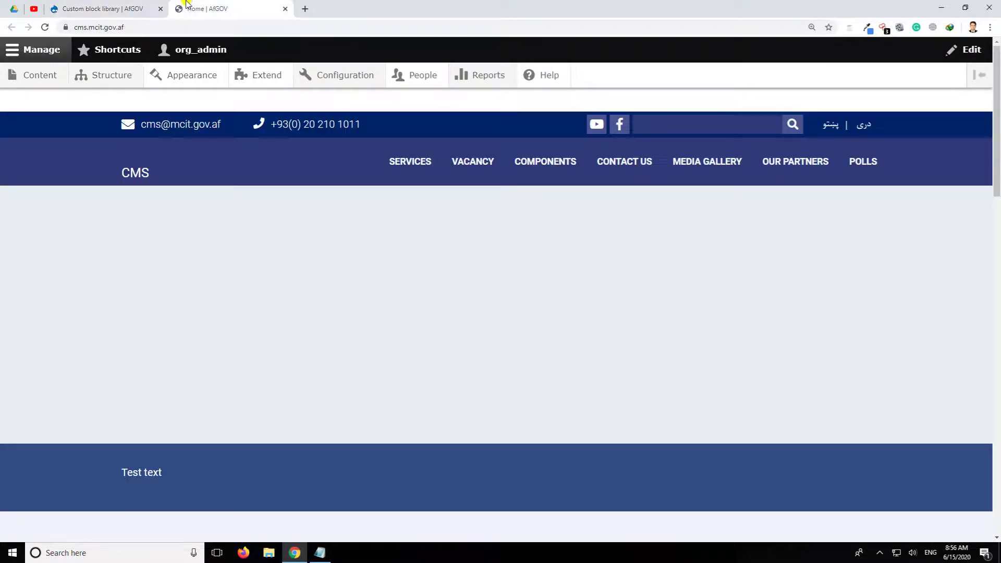
pyautogui.click(186, 82)
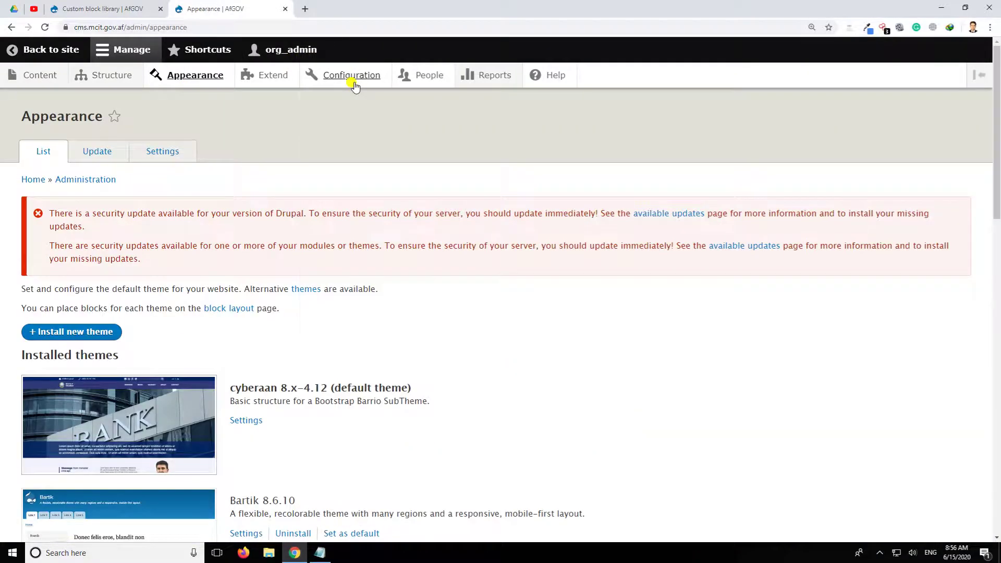
pyautogui.moveTo(347, 75)
pyautogui.click(462, 208)
pyautogui.click(102, 291)
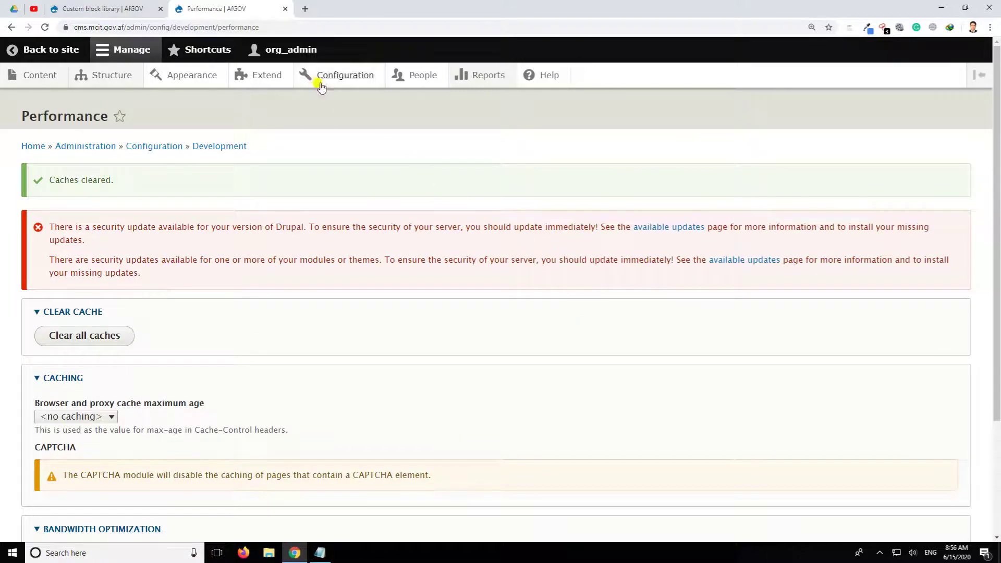
pyautogui.click(20, 50)
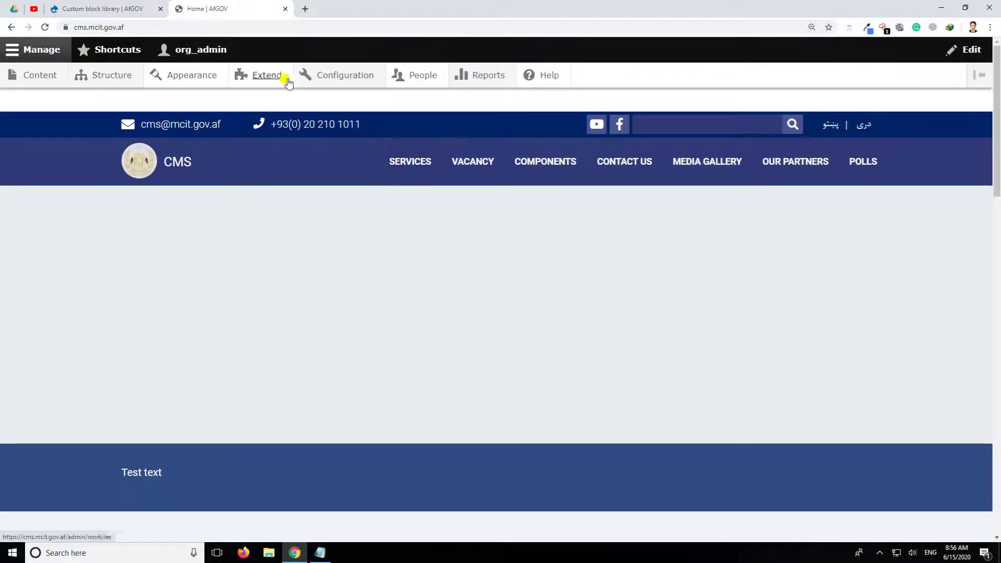
# Step: Check the logo and the sections below it on the home page and return to the Custom block library
pyautogui.moveTo(324, 75)
pyautogui.moveTo(369, 193)
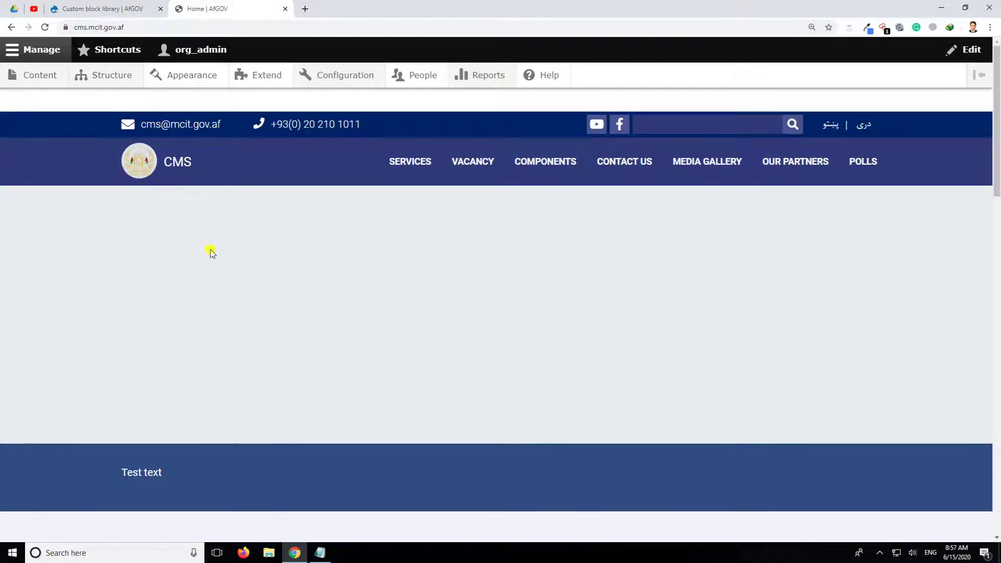
pyautogui.scroll(-4, 246, 211)
pyautogui.scroll(4, 663, 394)
pyautogui.click(120, 3)
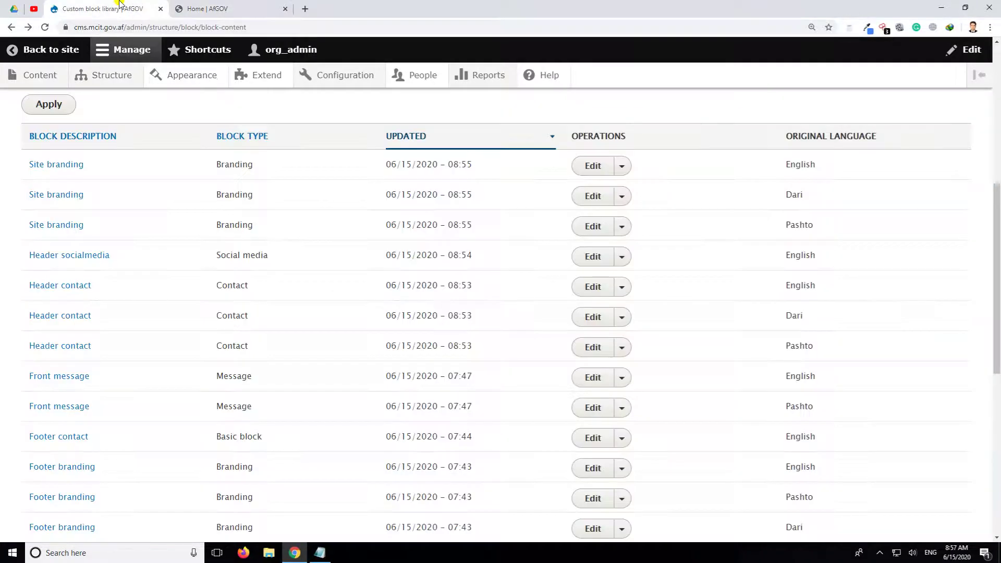
# Step: Look through the Custom block library for the jumbotron blocks and compare them with the home page banner area
pyautogui.scroll(-2, 291, 242)
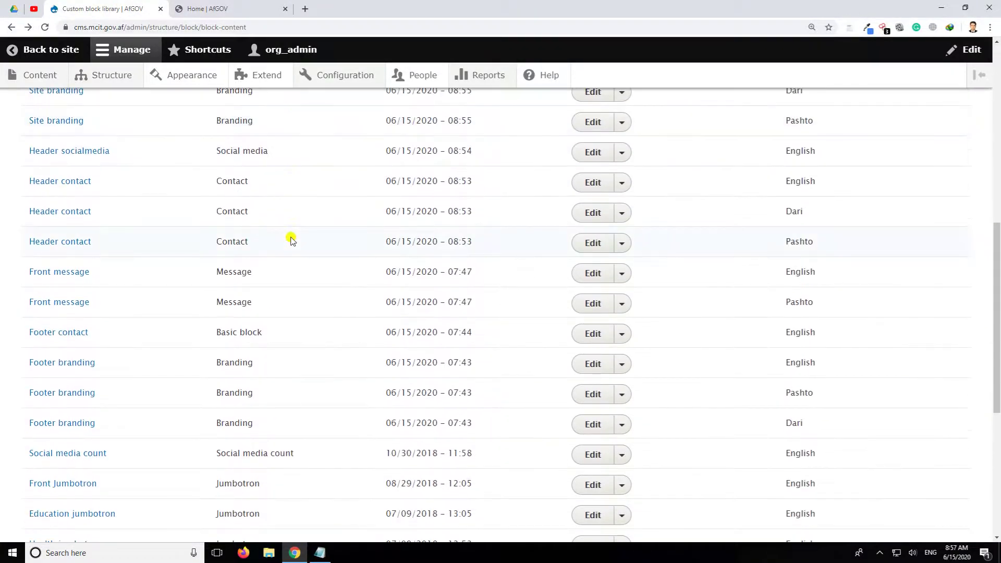
pyautogui.scroll(-4, 291, 240)
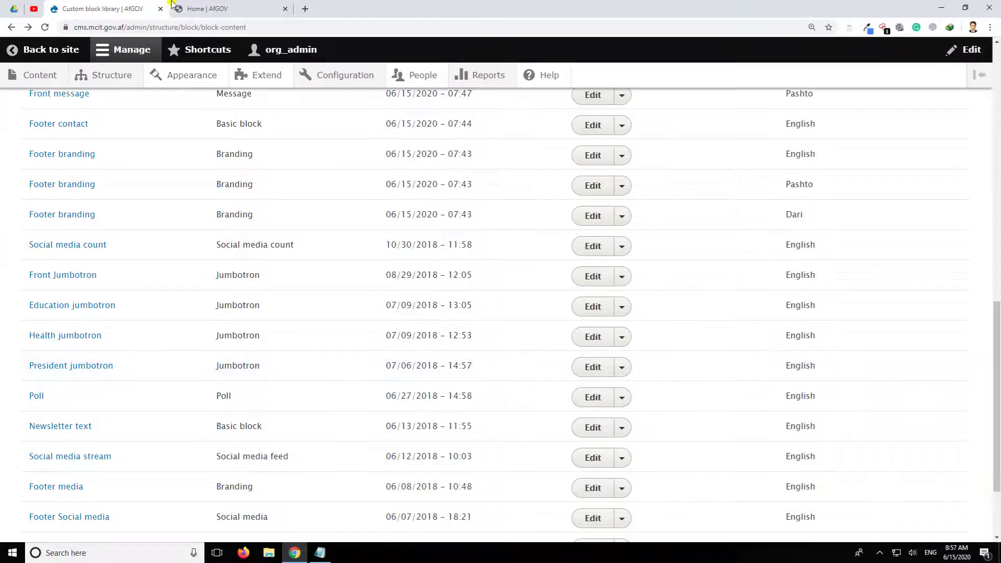
pyautogui.click(189, 8)
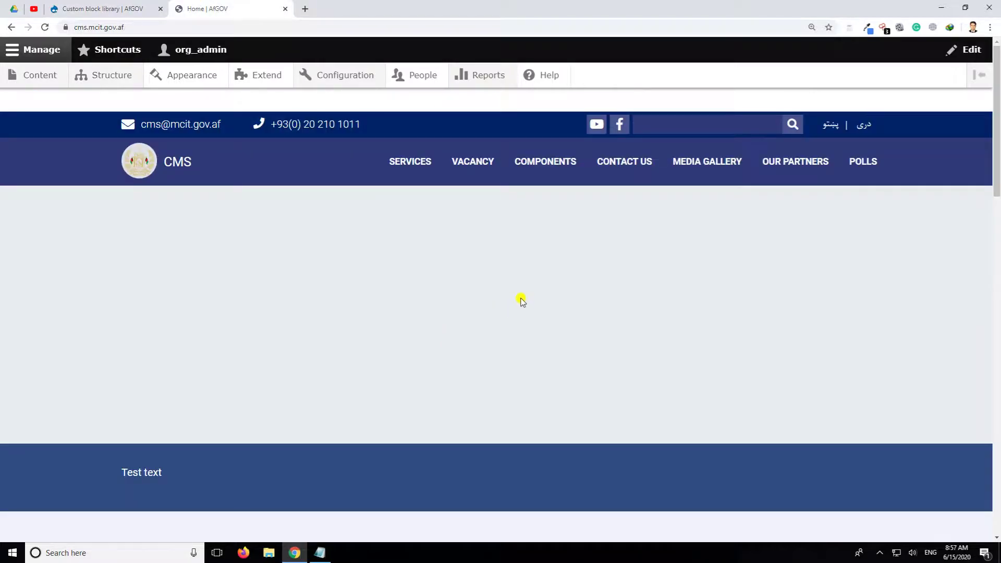
pyautogui.click(137, 8)
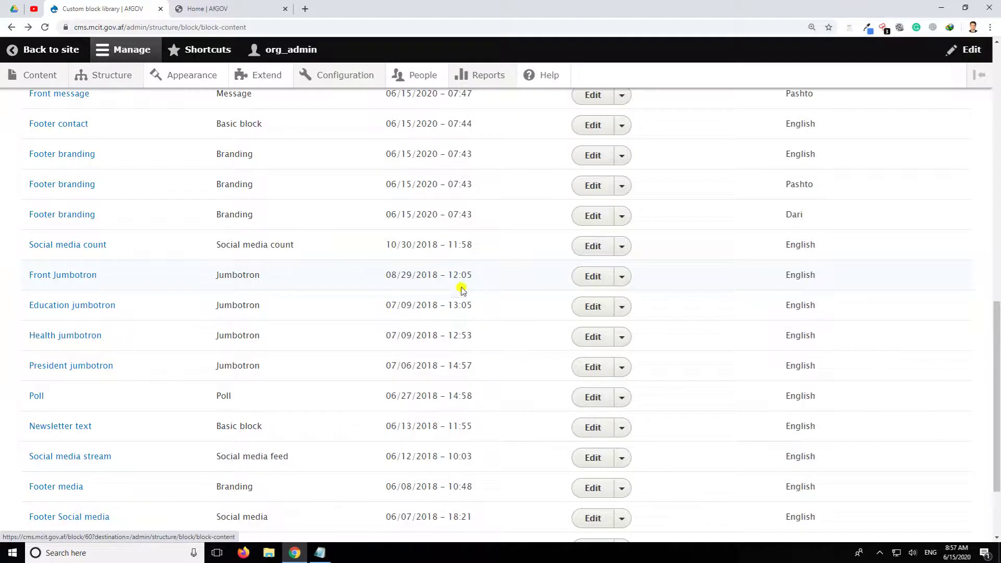
pyautogui.scroll(13, 327, 286)
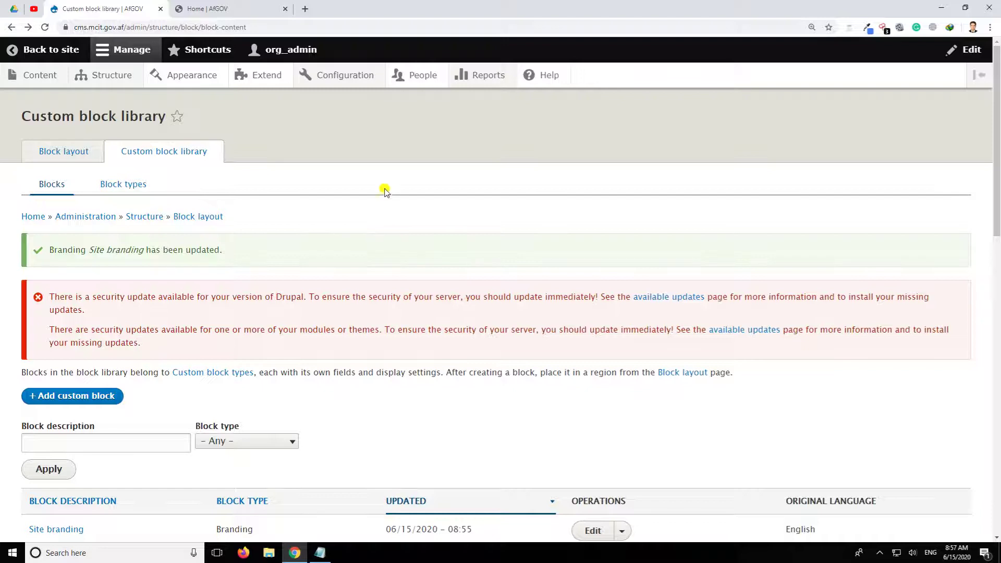
# Step: Find the Front Jumbotron block in the Featured top region of the Block layout and return to the Custom block library
pyautogui.click(68, 151)
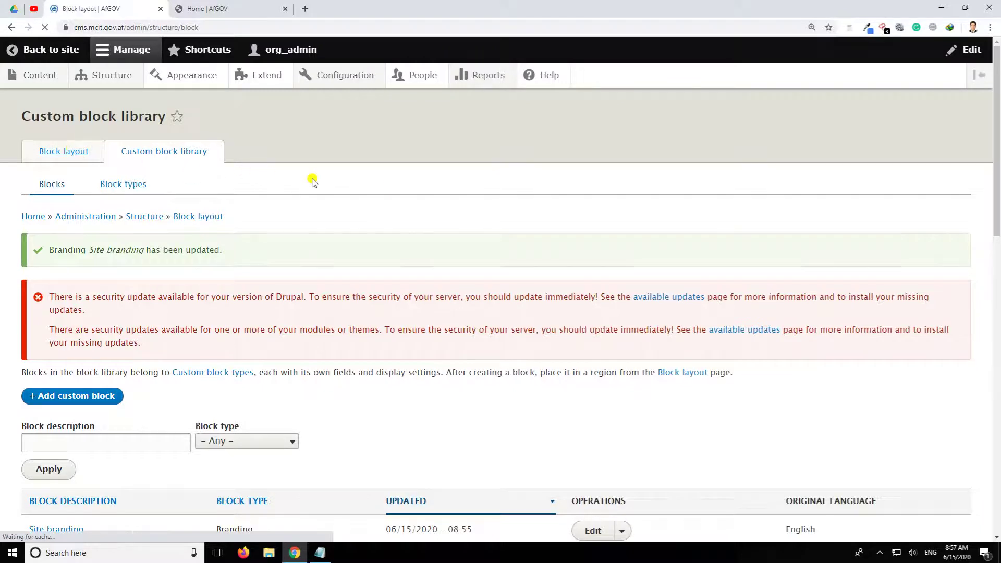
pyautogui.scroll(-8, 438, 190)
pyautogui.scroll(-3, 442, 193)
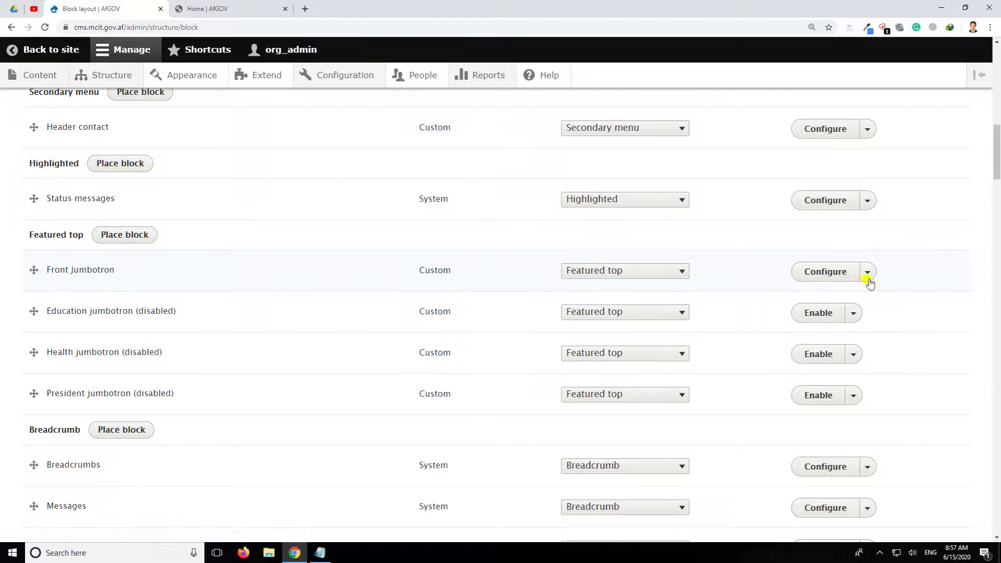
pyautogui.scroll(13, 57, 265)
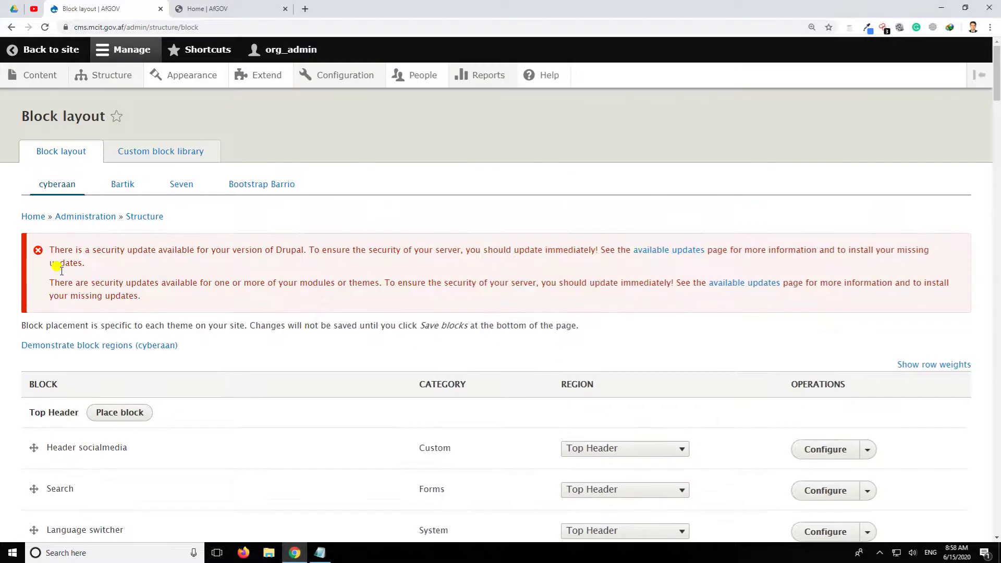
pyautogui.click(135, 151)
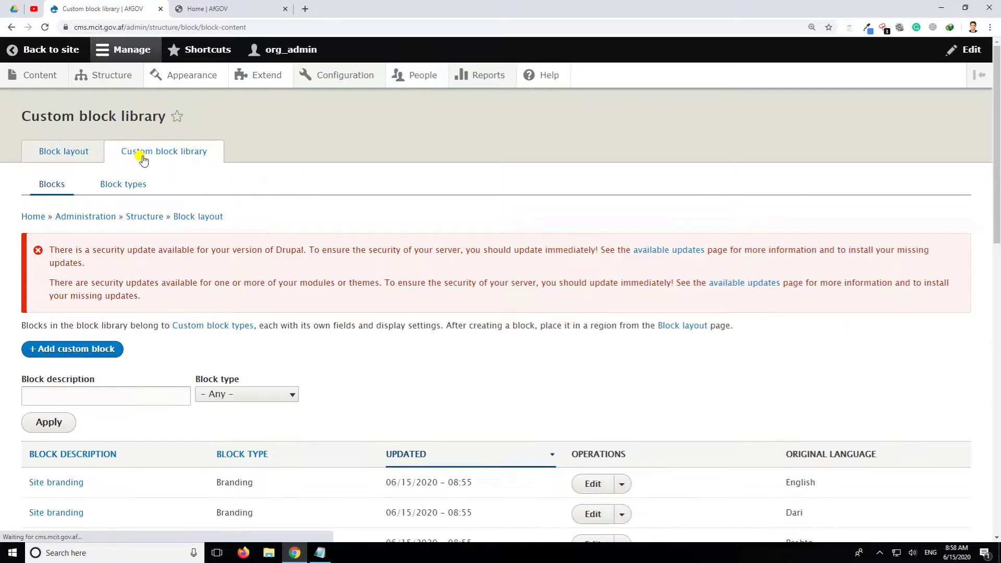
# Step: Open the Front Jumbotron block for editing and compare its body text with the banner text on the home page
pyautogui.scroll(-10, 329, 172)
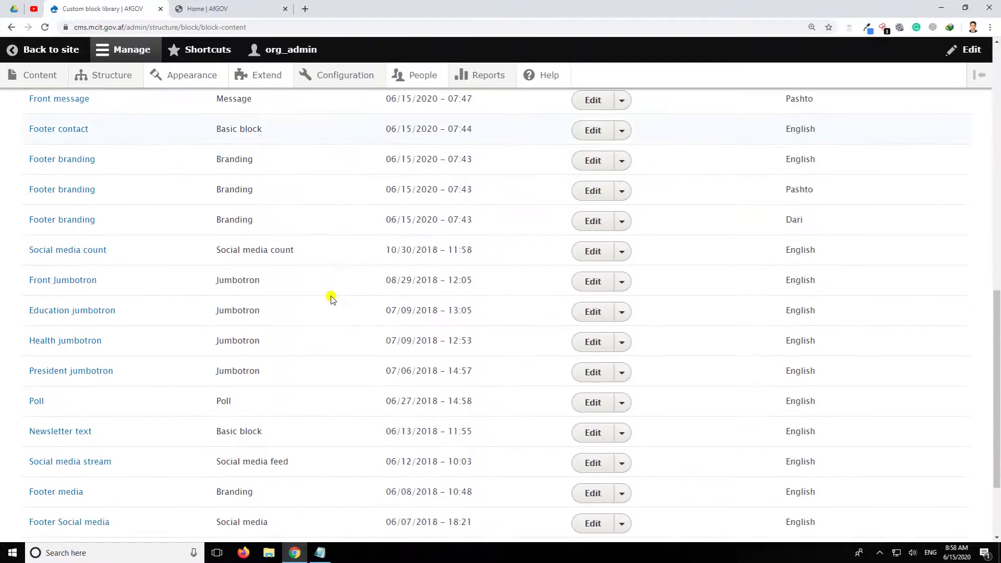
pyautogui.click(589, 282)
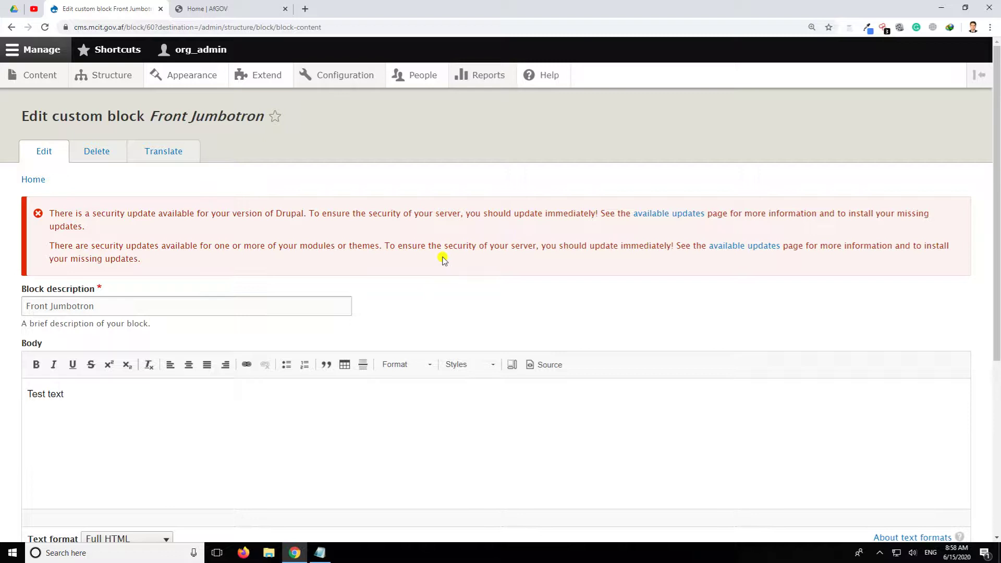
pyautogui.scroll(-5, 456, 240)
pyautogui.scroll(3, 142, 229)
pyautogui.tripleClick(89, 267)
pyautogui.click(201, 8)
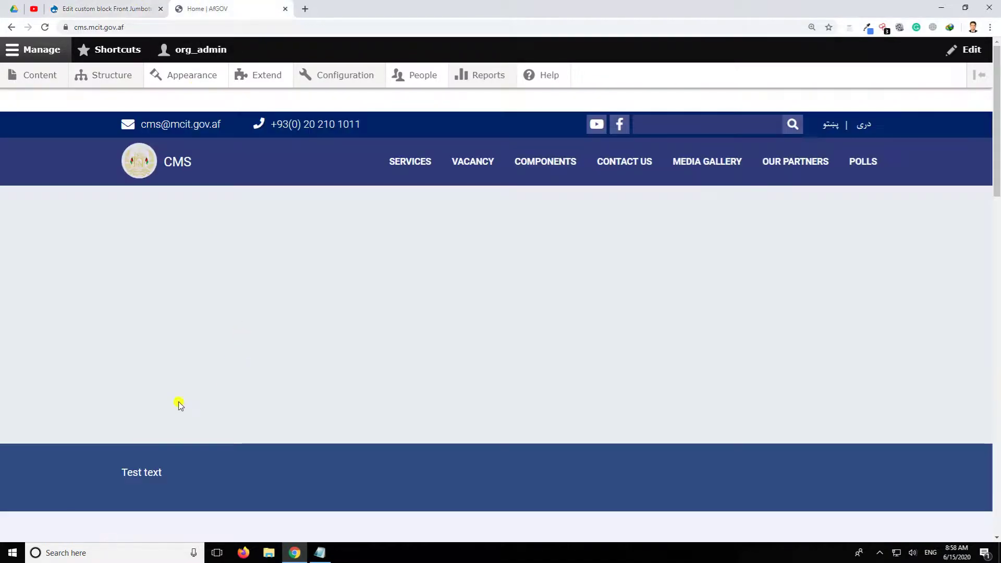
pyautogui.click(124, 6)
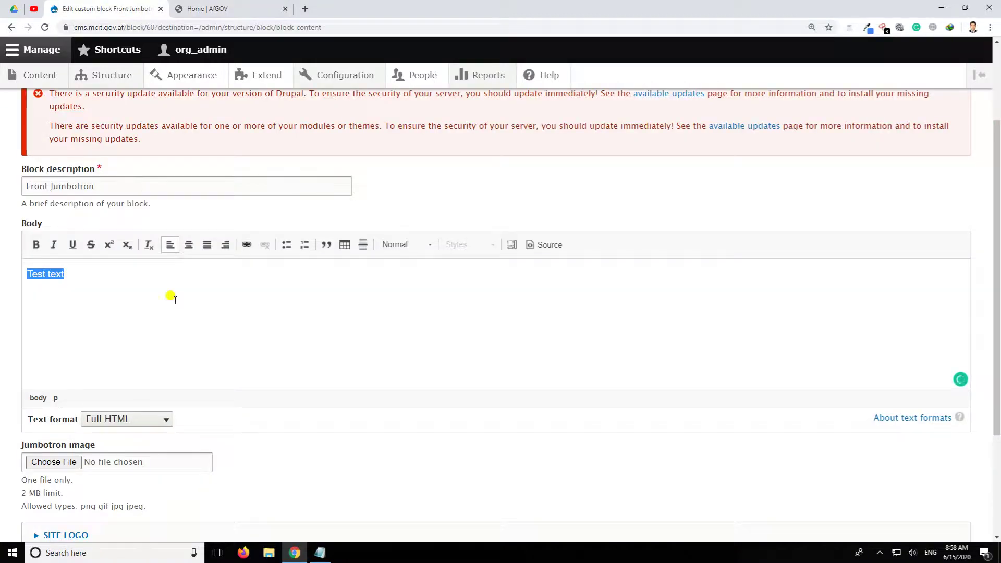
# Step: Replace the Front Jumbotron block's body text with CMS
pyautogui.scroll(3, 186, 303)
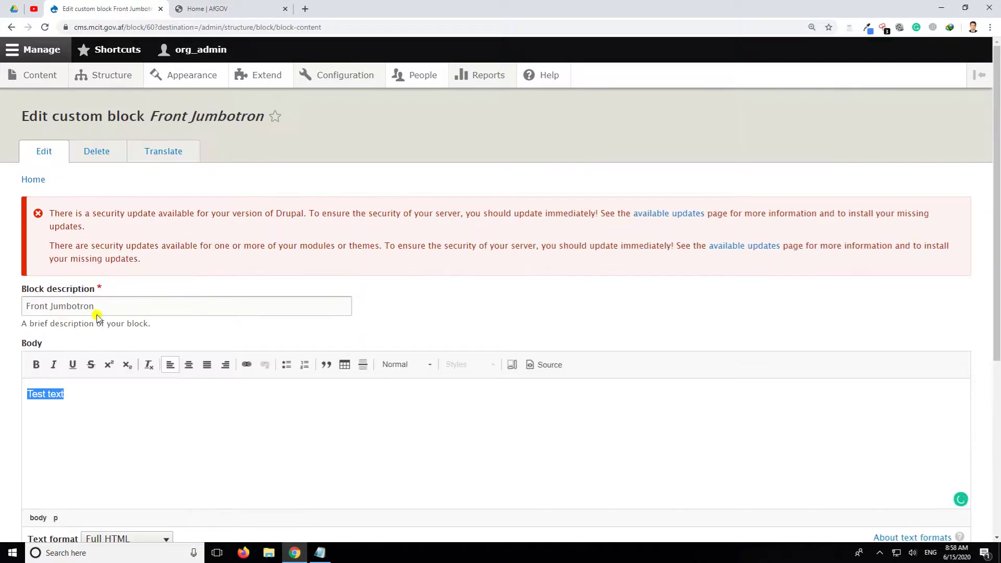
pyautogui.tripleClick(103, 322)
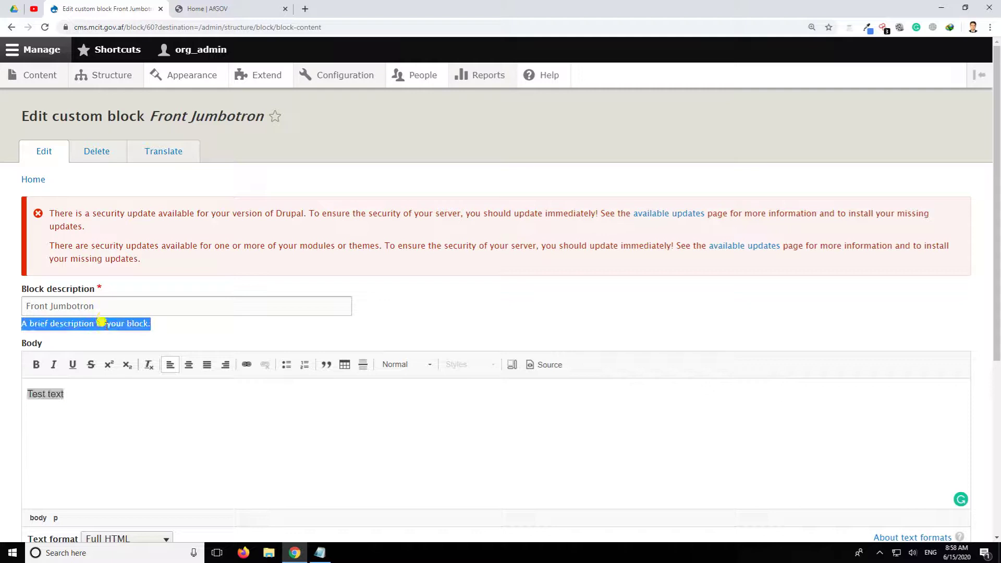
pyautogui.tripleClick(111, 397)
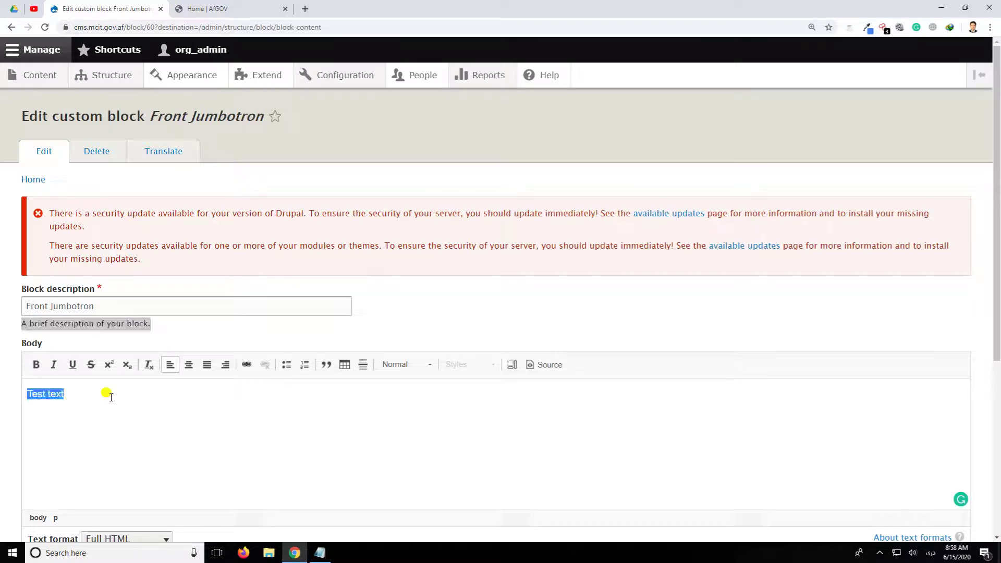
pyautogui.write('زبس')
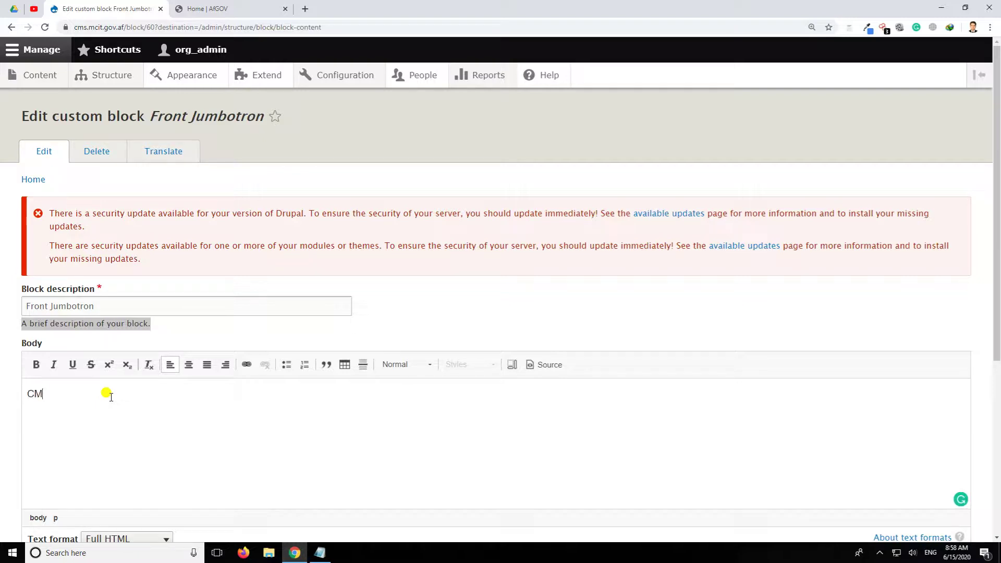
# Step: Center the CMS text in the Front Jumbotron body and make it bold
pyautogui.scroll(-3, 105, 392)
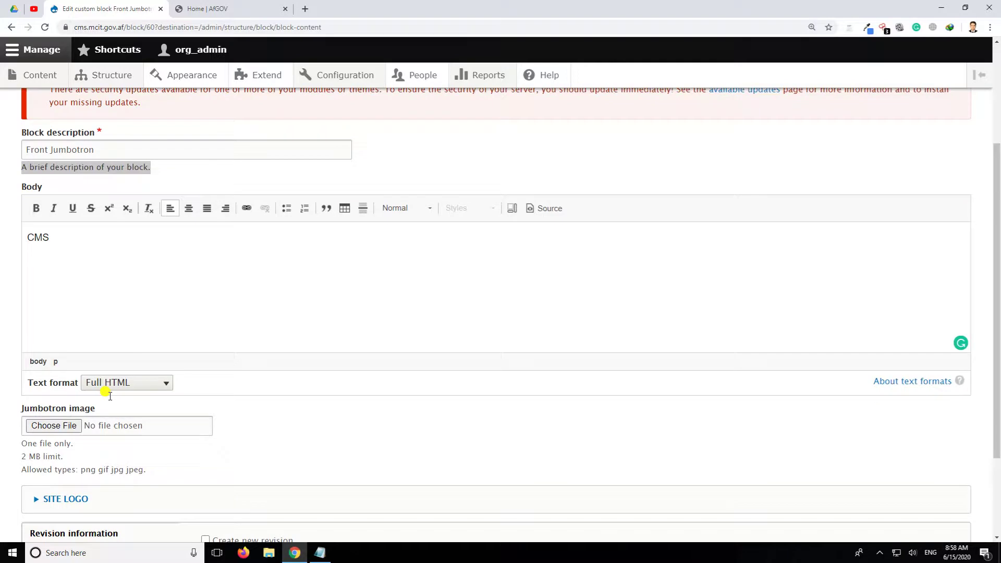
pyautogui.doubleClick(97, 242)
pyautogui.click(189, 208)
pyautogui.click(189, 209)
pyautogui.click(188, 209)
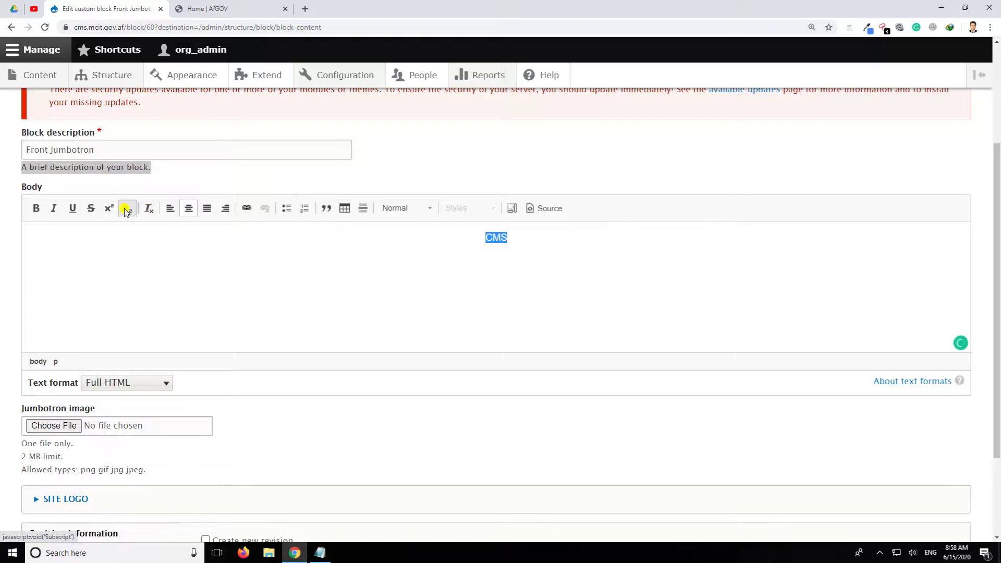
pyautogui.click(36, 208)
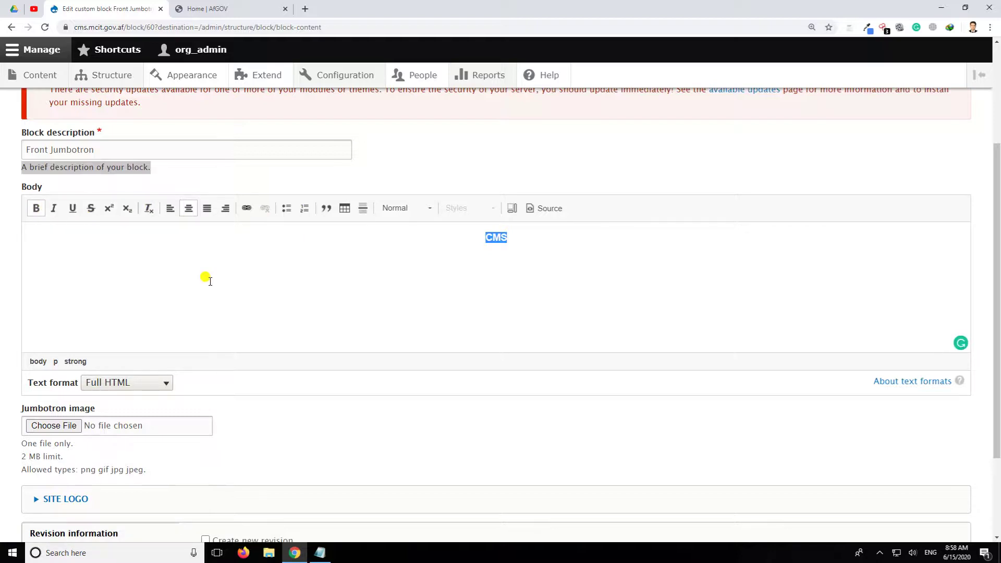
pyautogui.click(235, 266)
pyautogui.scroll(3, 236, 266)
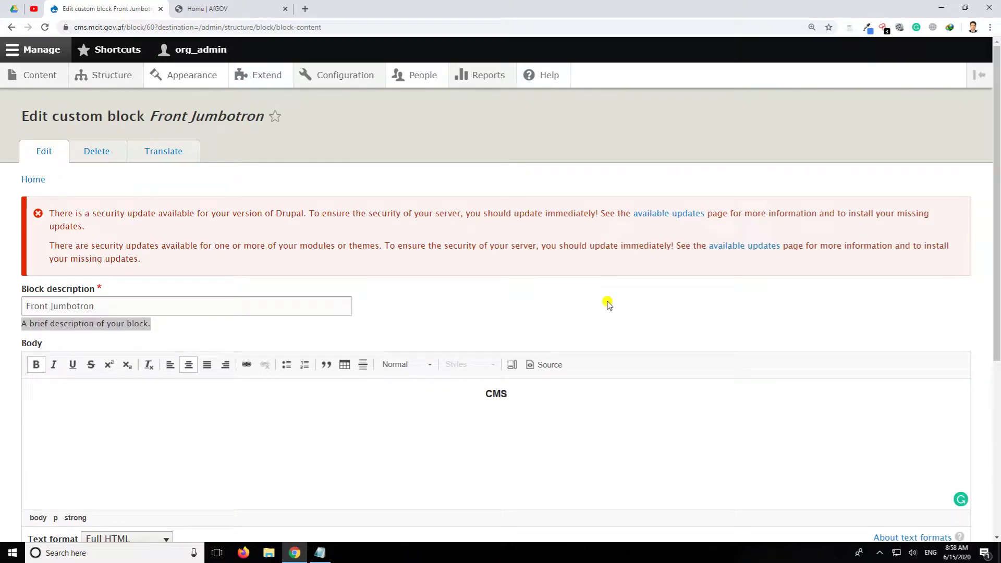
# Step: Show the Front Jumbotron body as HTML source and place the cursor on the line below the CMS paragraph
pyautogui.scroll(-3, 608, 305)
pyautogui.click(544, 209)
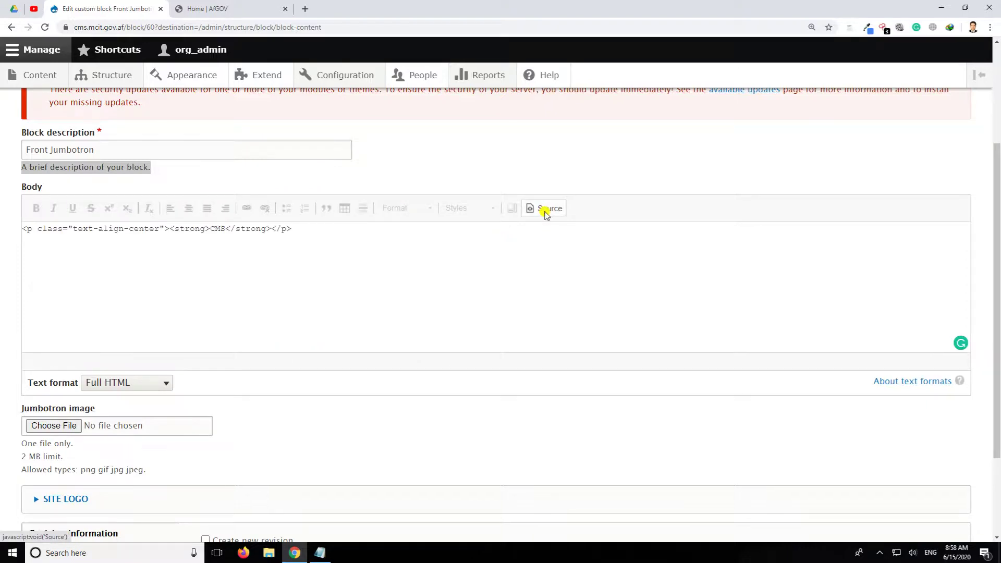
pyautogui.click(230, 241)
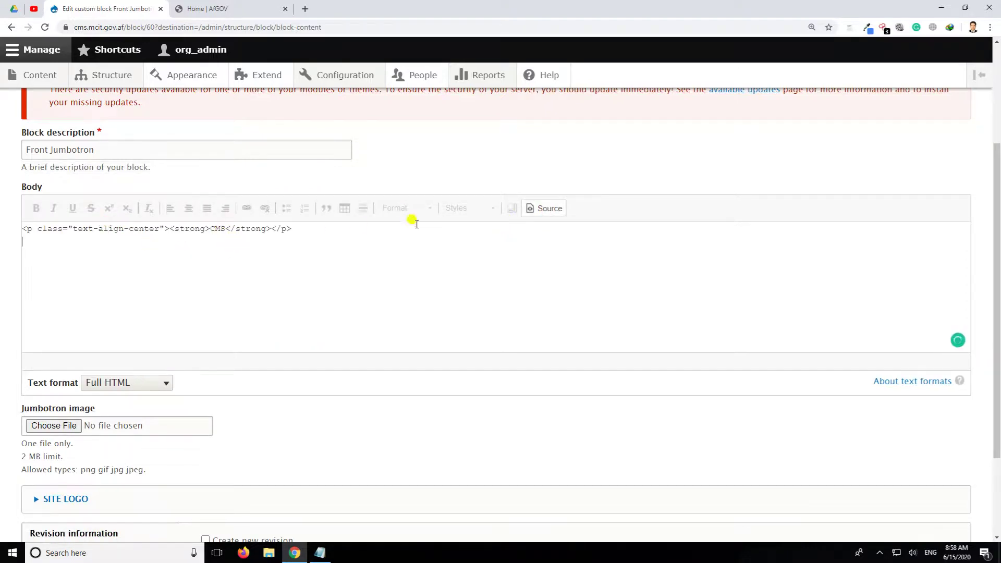
# Step: Return the Front Jumbotron body to formatted view and upload maxresdefault from the Pictures folder as the Jumbotron image
pyautogui.click(547, 209)
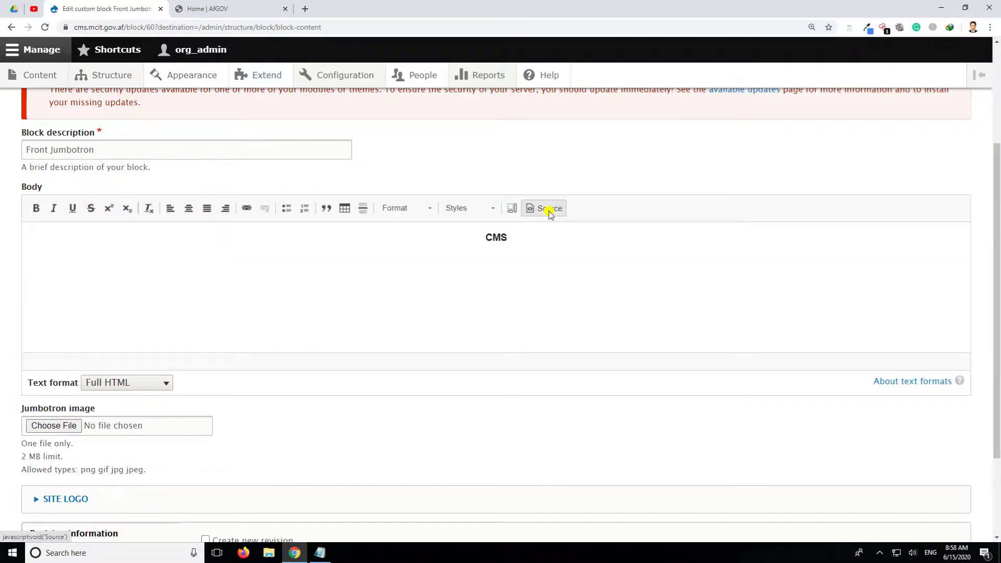
pyautogui.scroll(-2, 550, 214)
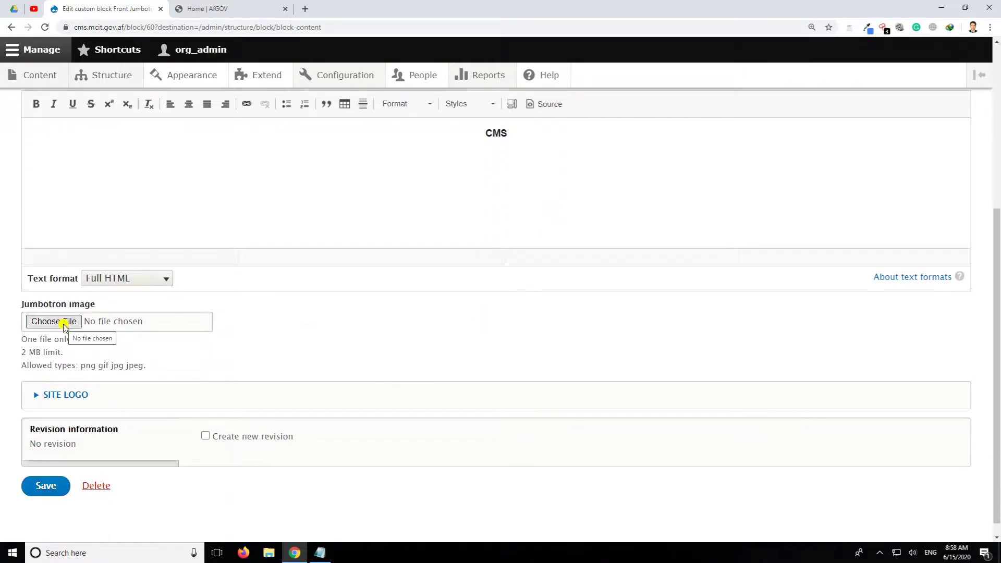
pyautogui.click(43, 322)
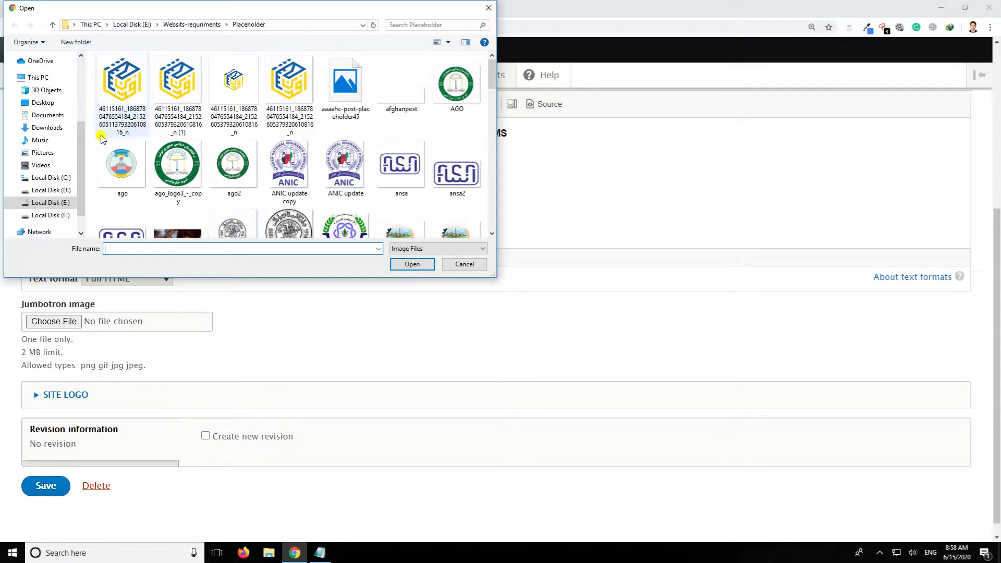
pyautogui.click(38, 153)
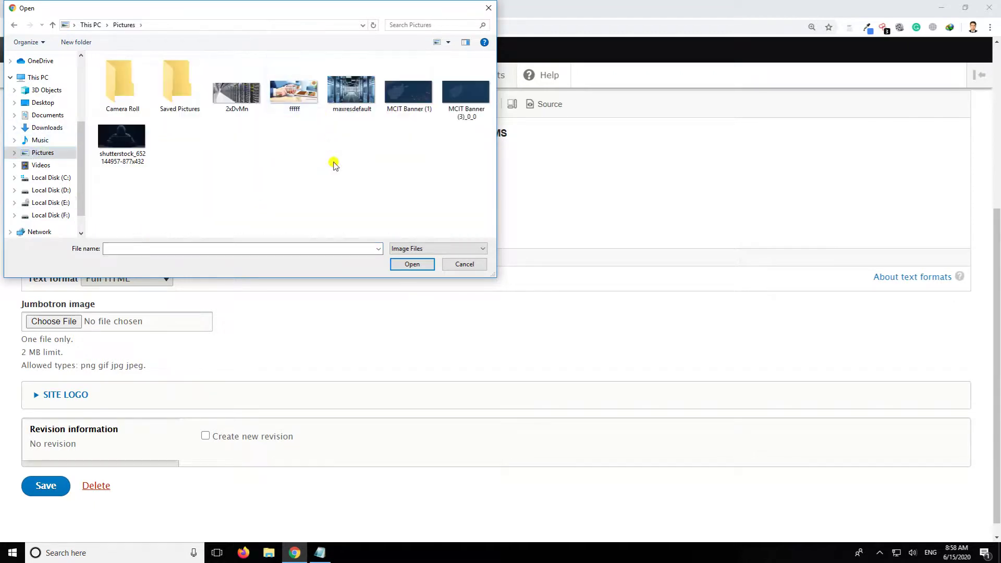
pyautogui.doubleClick(347, 97)
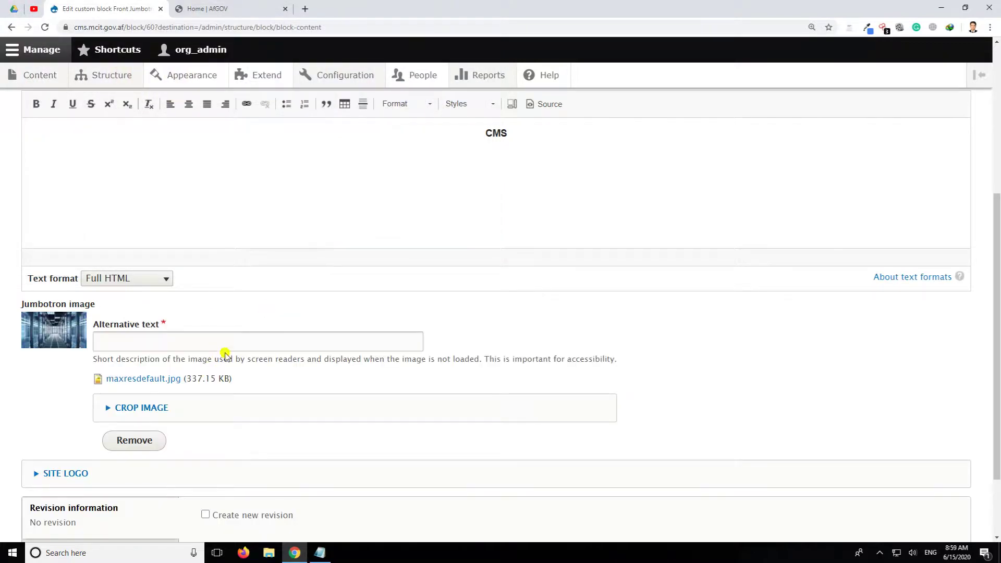
# Step: Set the Jumbotron image's alternative text to banner and save the Front Jumbotron block
pyautogui.click(245, 339)
pyautogui.click(150, 367)
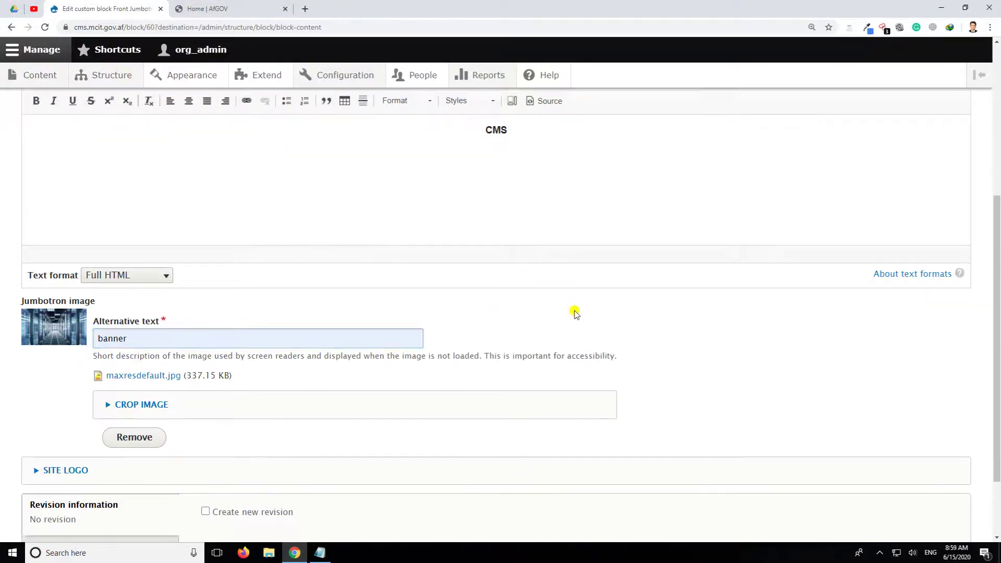
pyautogui.scroll(-2, 575, 313)
pyautogui.click(41, 470)
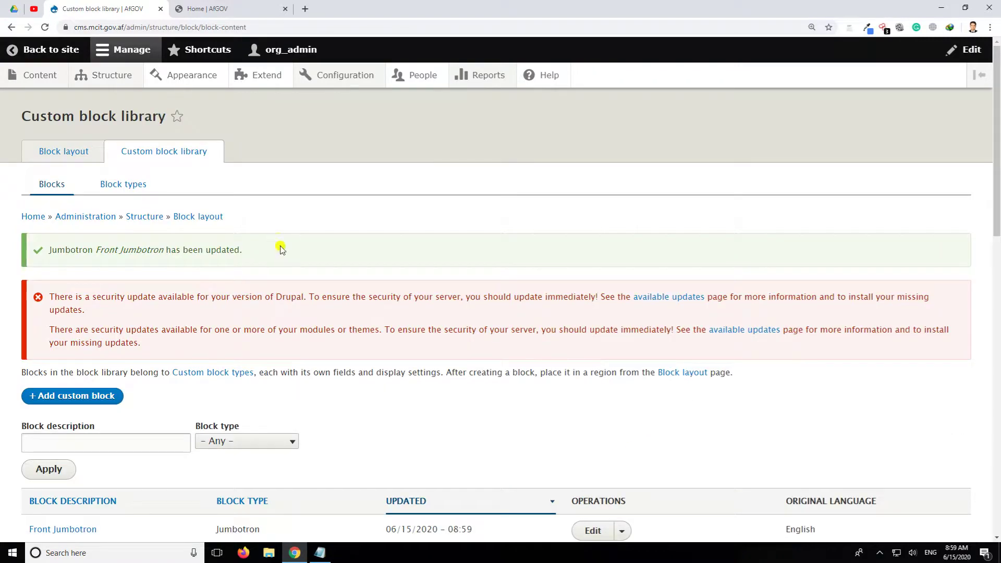
# Step: Reload the home page, clear the site's caches from the Performance settings, and check the home page banner
pyautogui.click(207, 6)
pyautogui.press('F5')
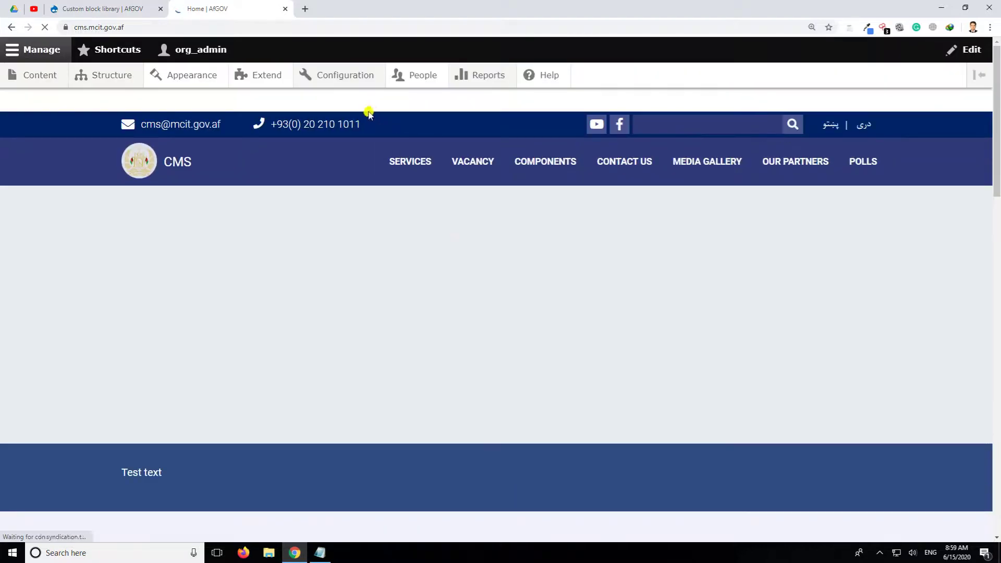
pyautogui.moveTo(304, 82)
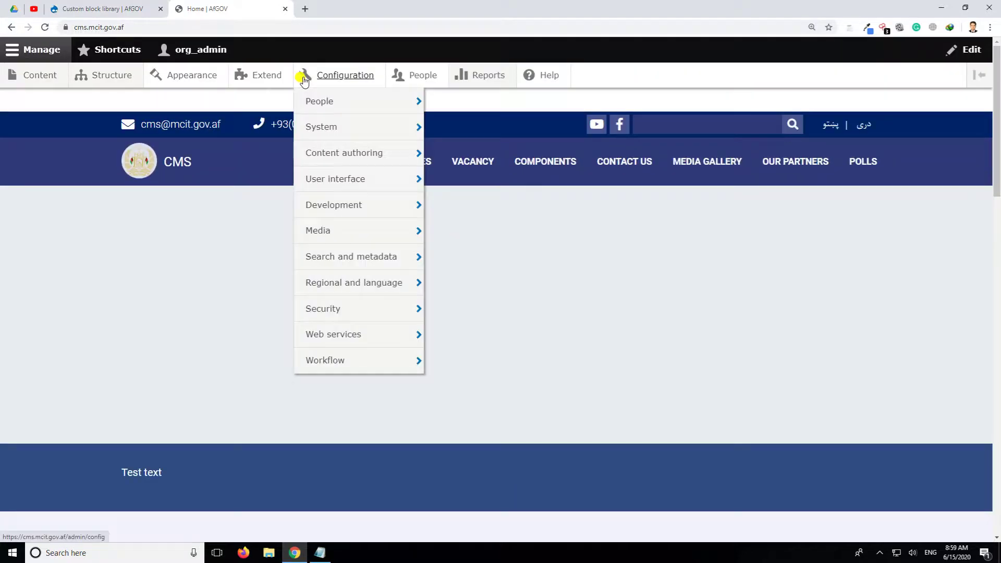
pyautogui.moveTo(380, 194)
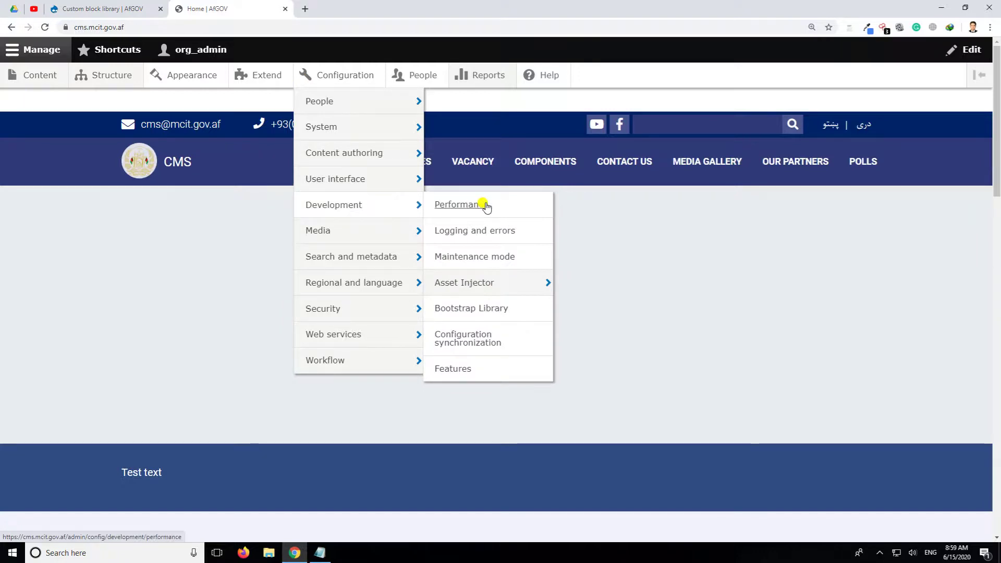
pyautogui.click(484, 204)
pyautogui.click(116, 295)
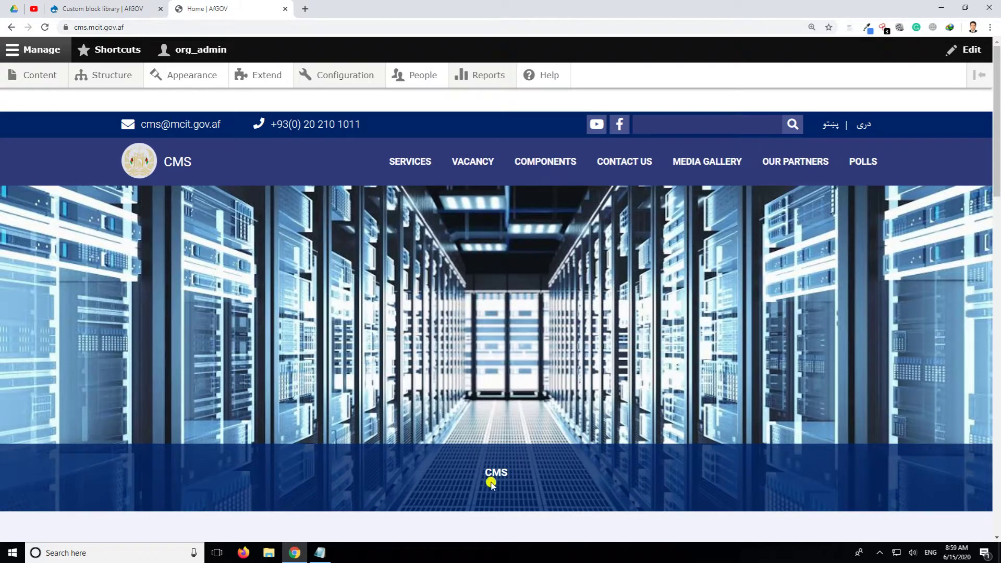
pyautogui.click(221, 188)
# Step: Go back to the custom block library and open the translations overview of the Front Jumbotron block
pyautogui.click(111, 4)
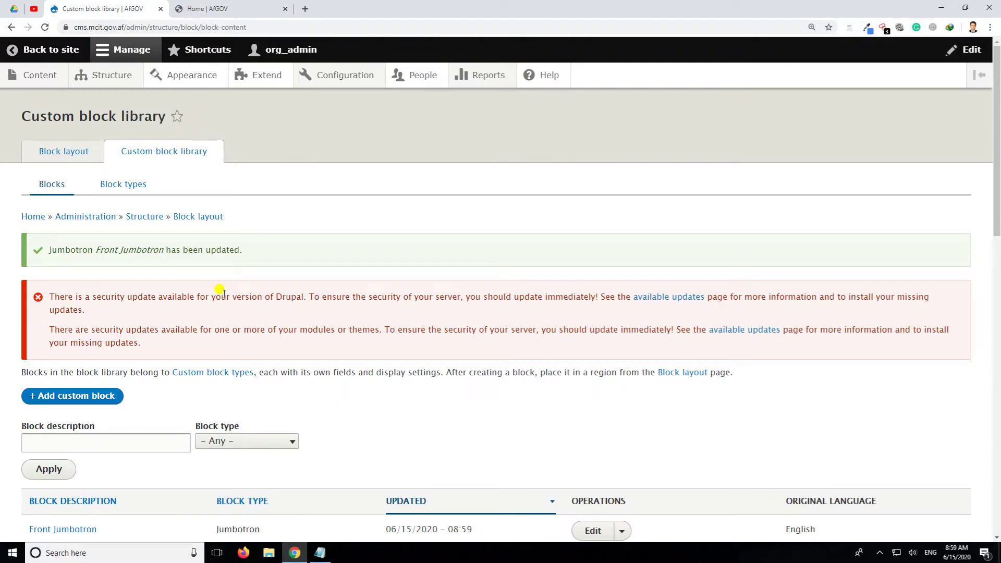
pyautogui.scroll(-3, 230, 291)
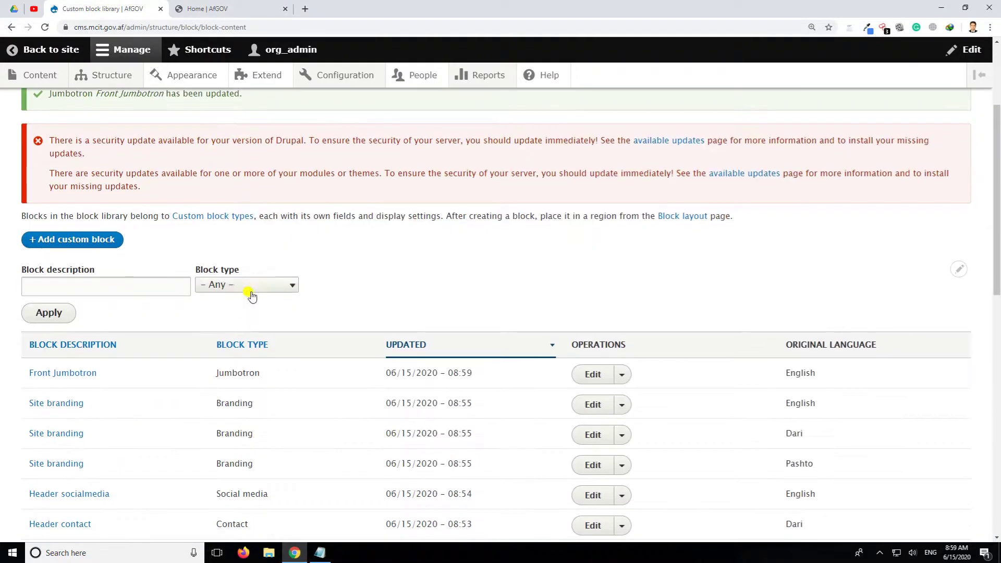
pyautogui.click(621, 375)
pyautogui.click(610, 394)
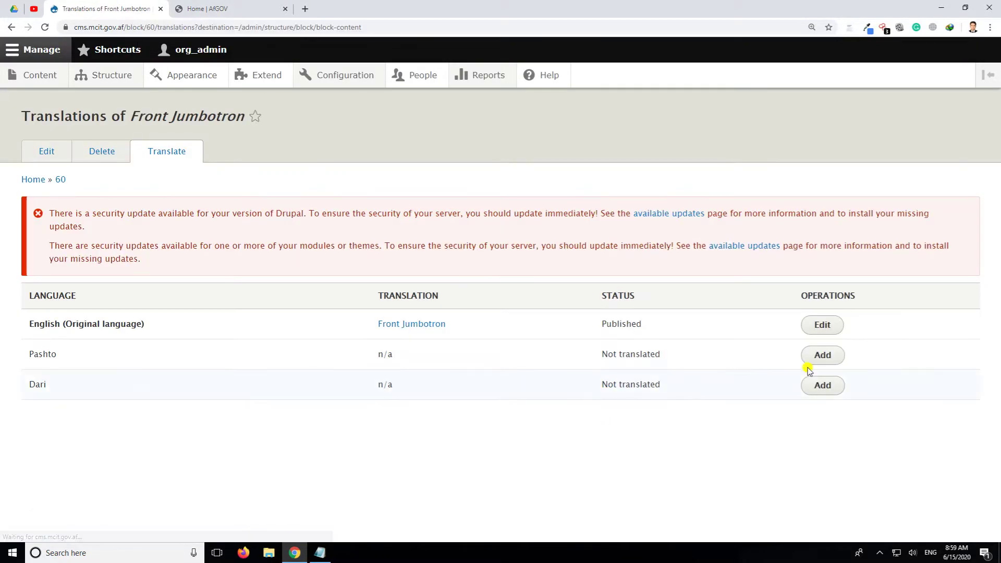
pyautogui.moveTo(16, 81)
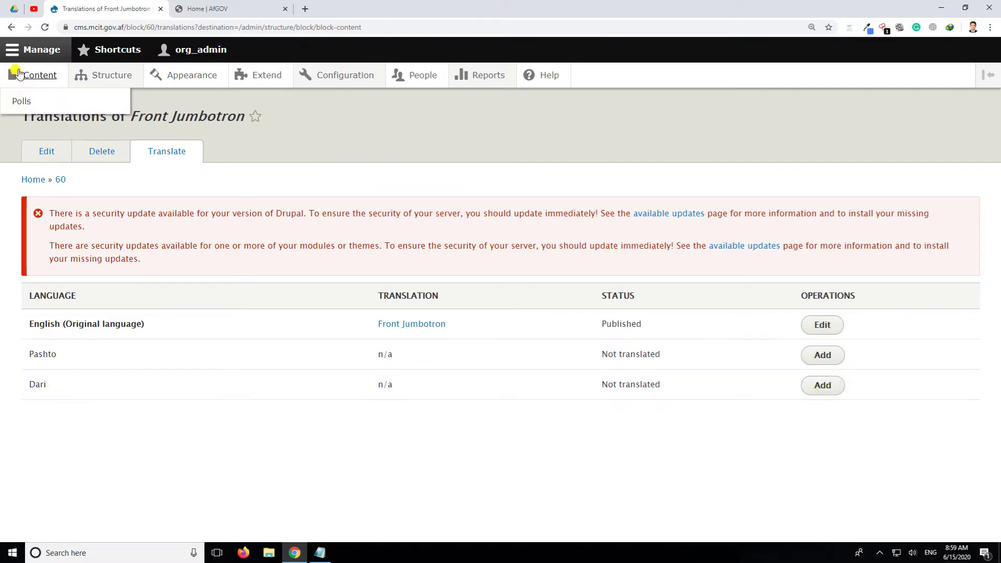
# Step: Open the Pashto translation form of Front Jumbotron, review its body and image fields, and return to the custom block library without saving
pyautogui.click(822, 355)
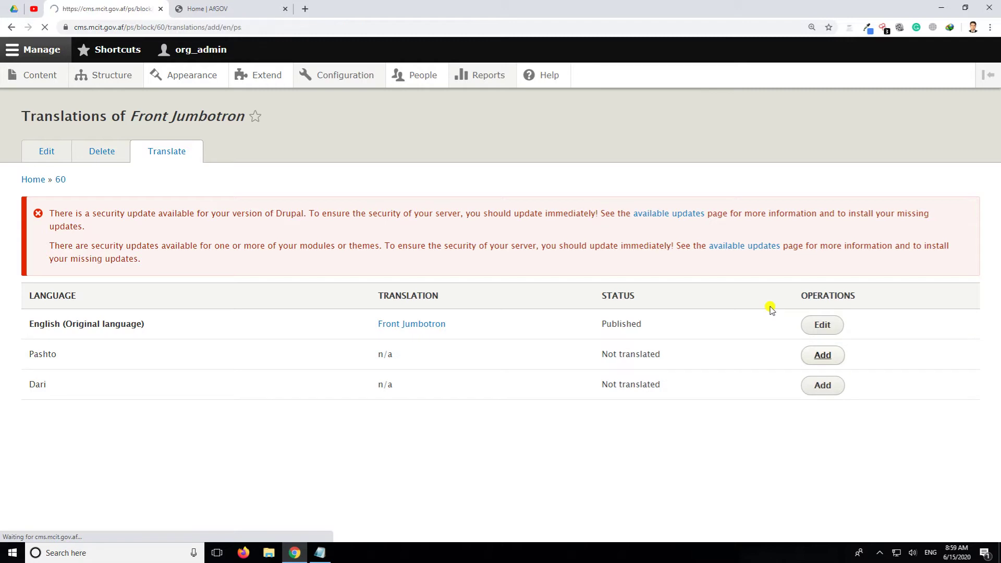
pyautogui.doubleClick(496, 360)
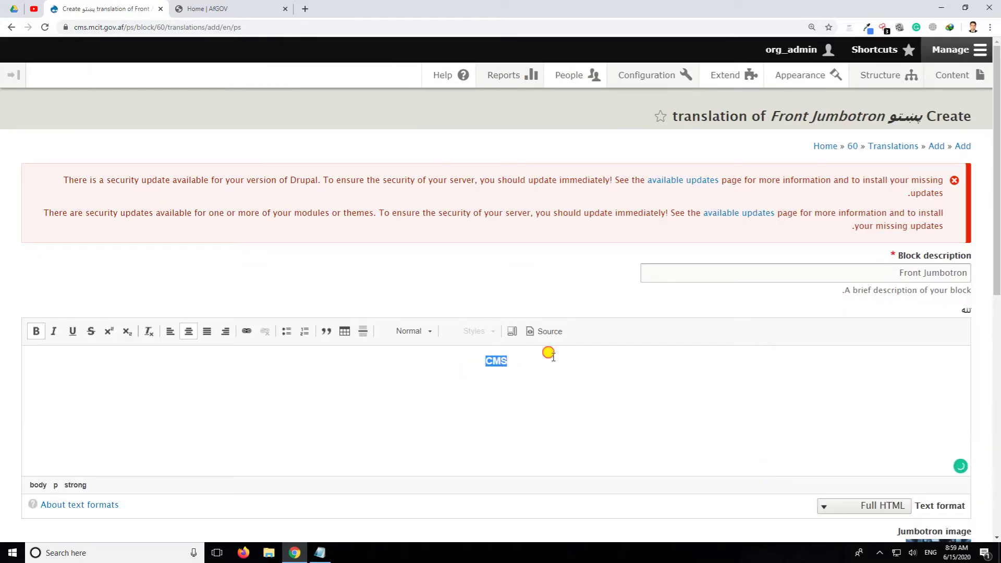
pyautogui.click(552, 356)
pyautogui.scroll(-5, 548, 351)
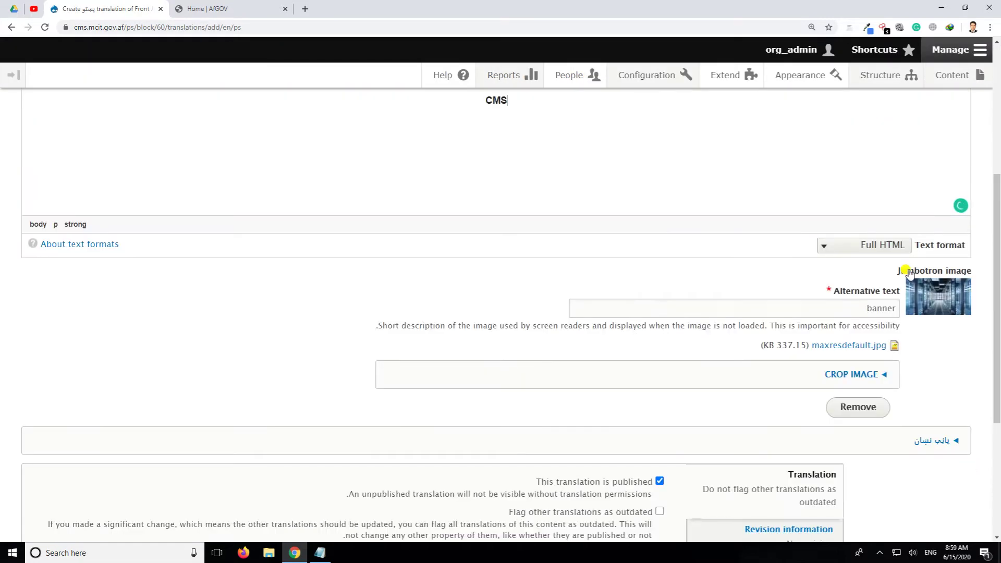
pyautogui.scroll(5, 924, 421)
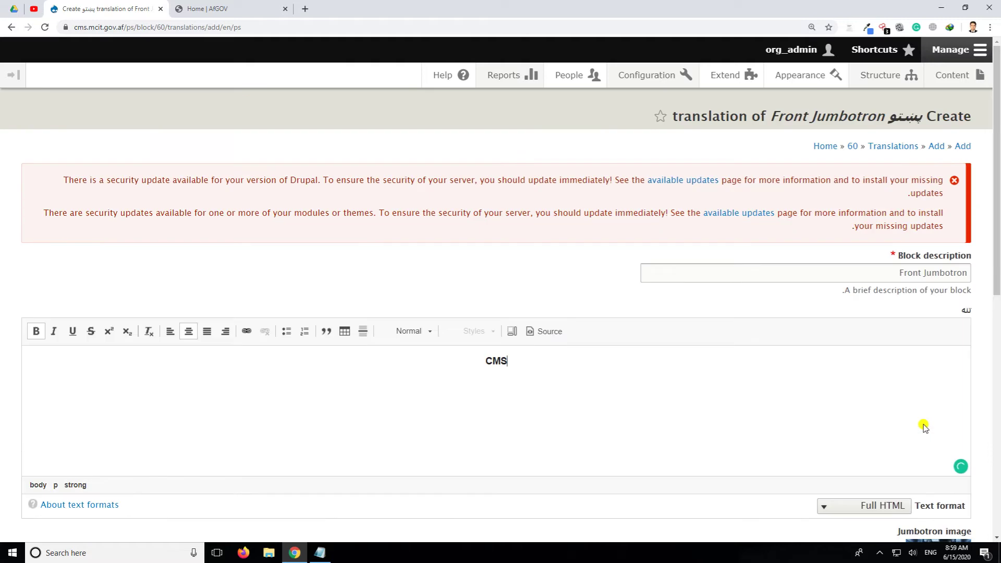
pyautogui.click(12, 27)
pyautogui.click(12, 27)
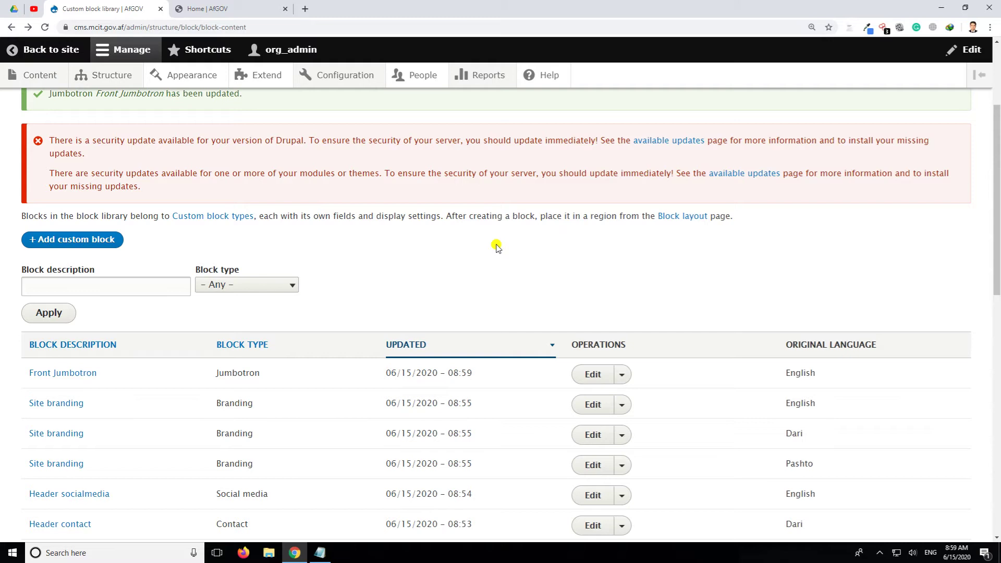
# Step: Look through the custom block list and examine the Message from minister section below the home page banner
pyautogui.scroll(-3, 496, 246)
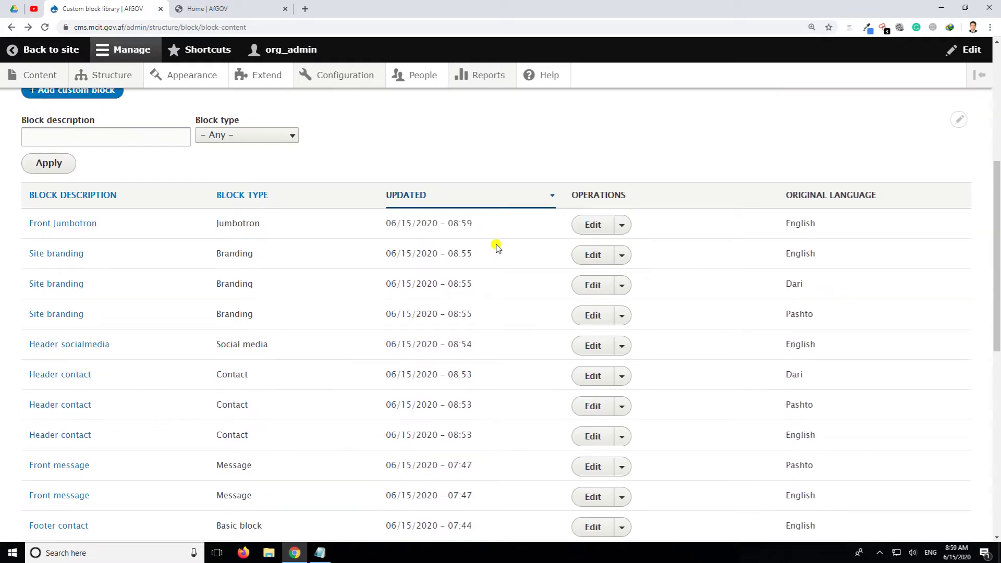
pyautogui.scroll(5, 496, 247)
pyautogui.click(224, 9)
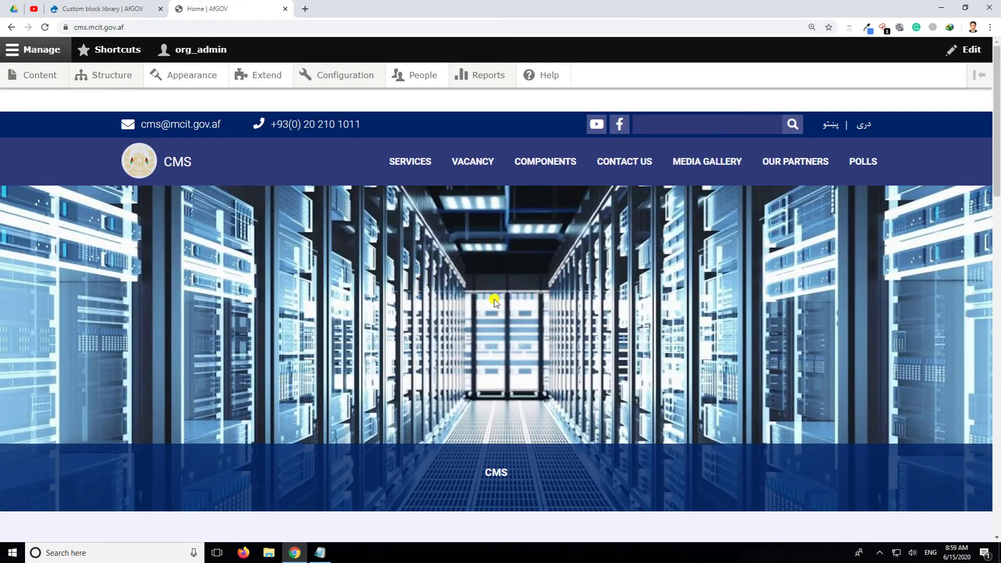
pyautogui.scroll(-6, 494, 301)
pyautogui.scroll(2, 500, 297)
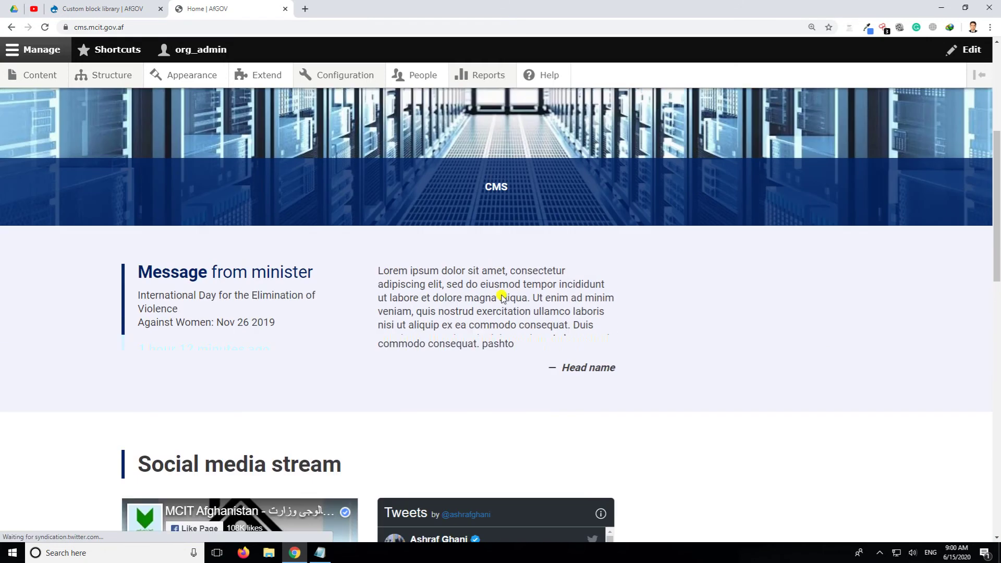